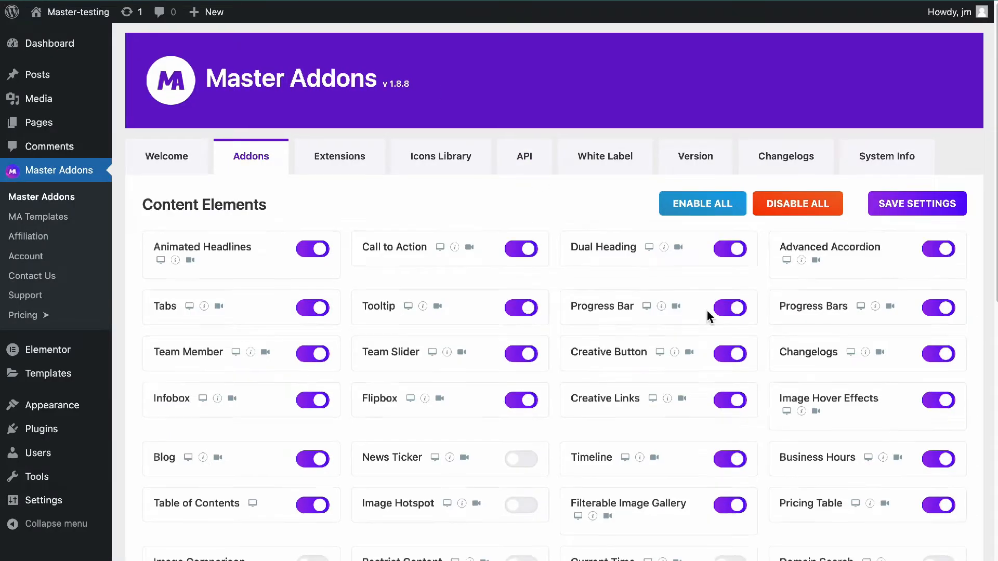
Review the Master Addons content elements and place the MA Image Carousel widget in the empty page section in Elementor.
scroll(708, 315, "down", 8)
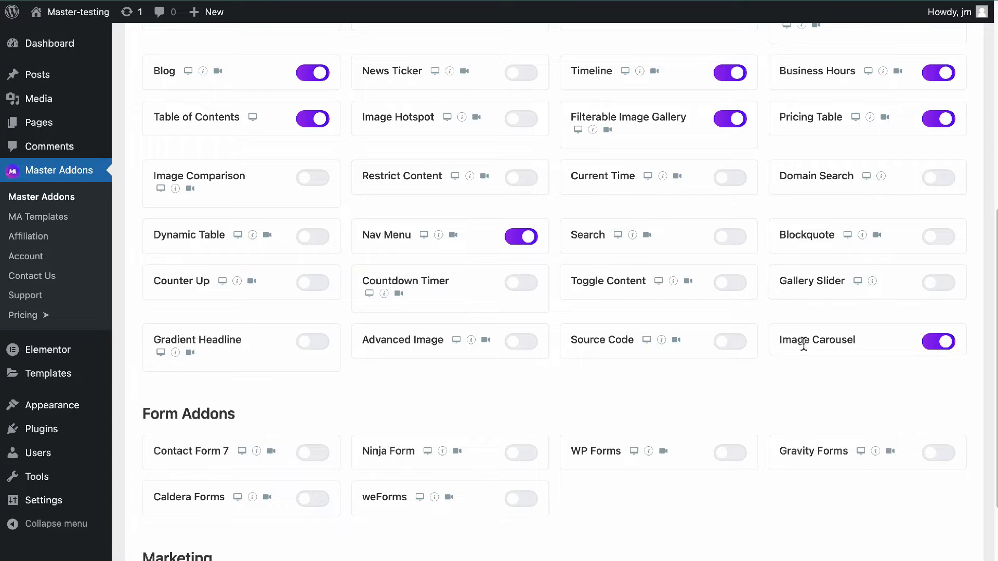
scroll(770, 343, "up", 8)
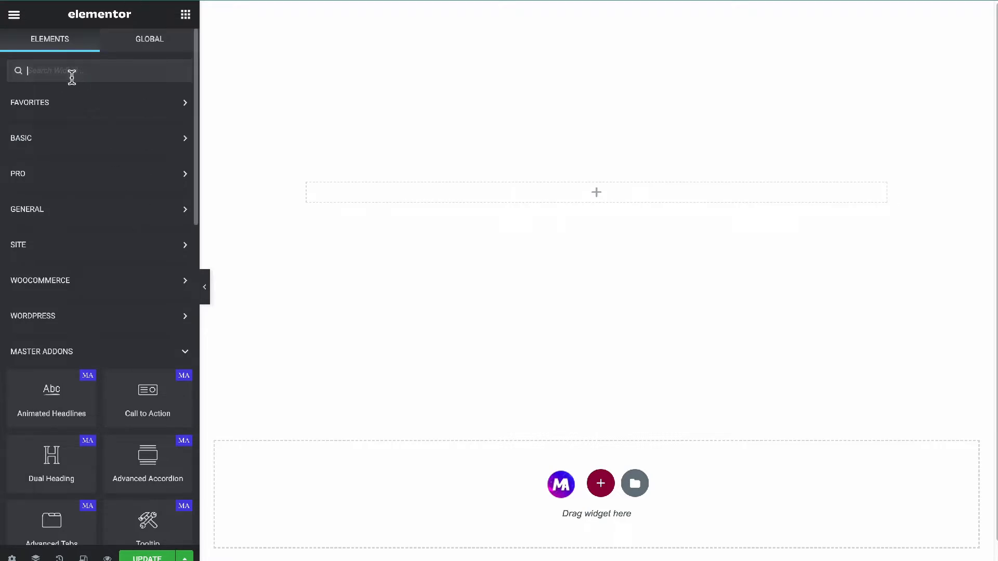
type("image ca")
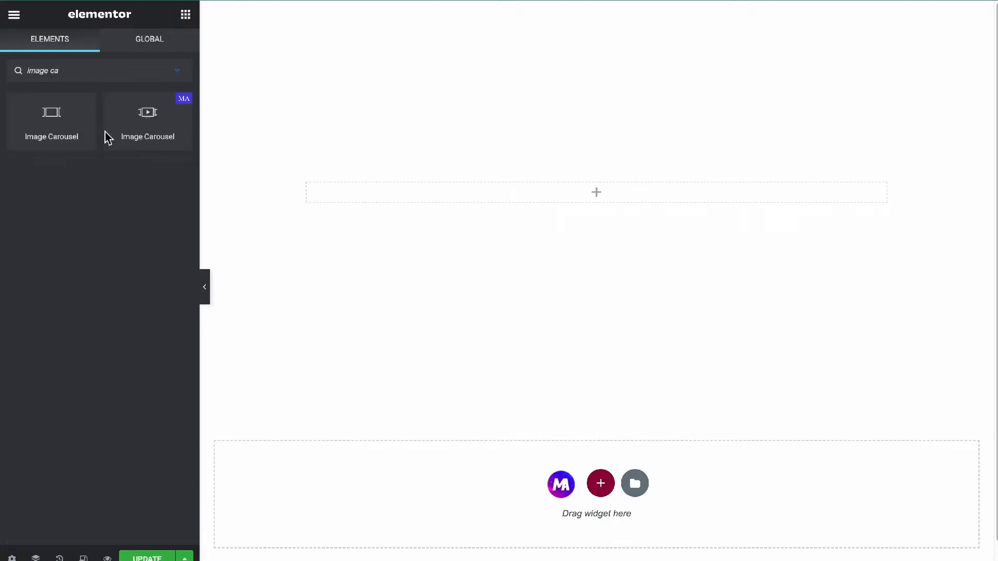
left_click_drag(145, 118, 632, 198)
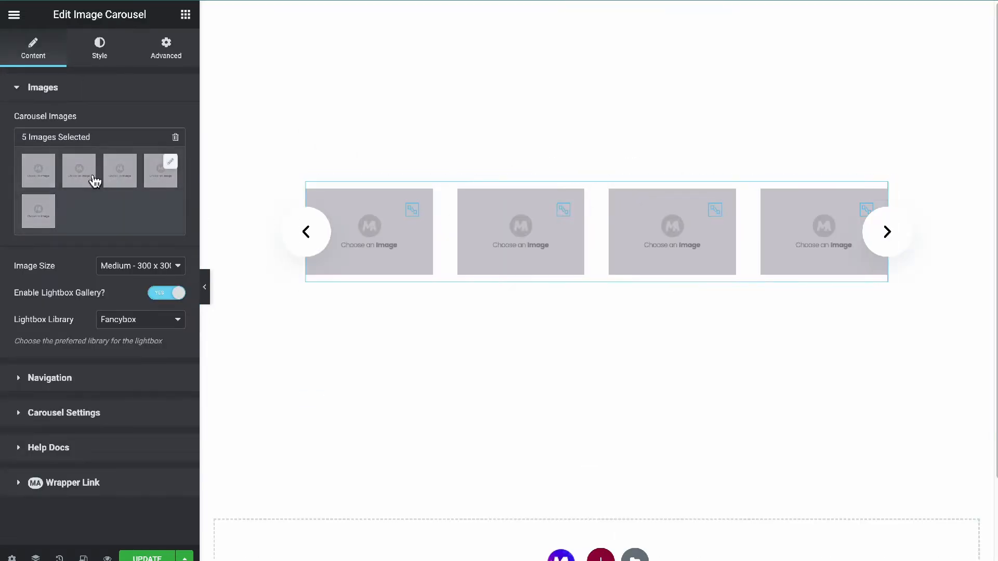
Fill the carousel's gallery with the seven bird and animal photos.
left_click(94, 180)
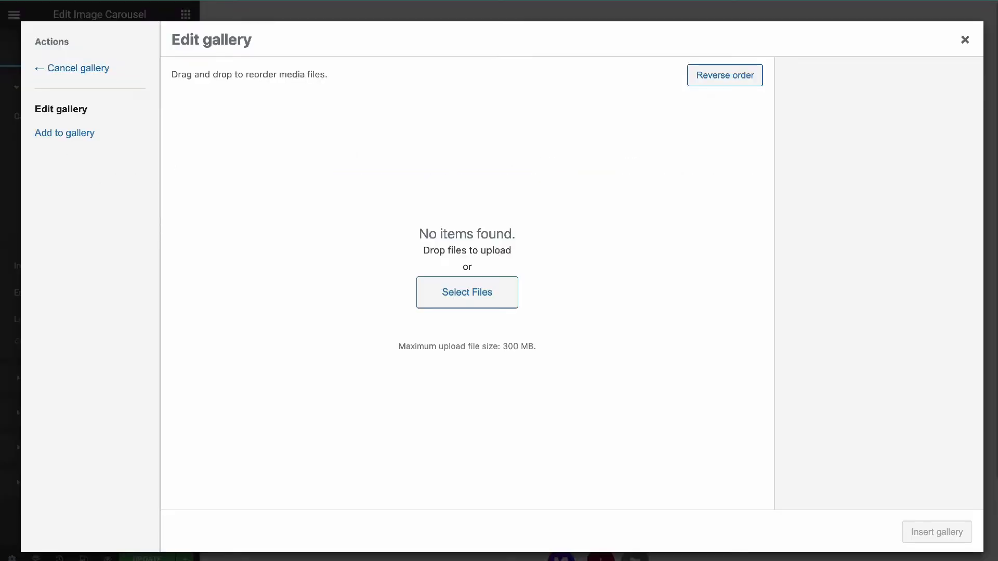
left_click_drag(447, 558, 576, 322)
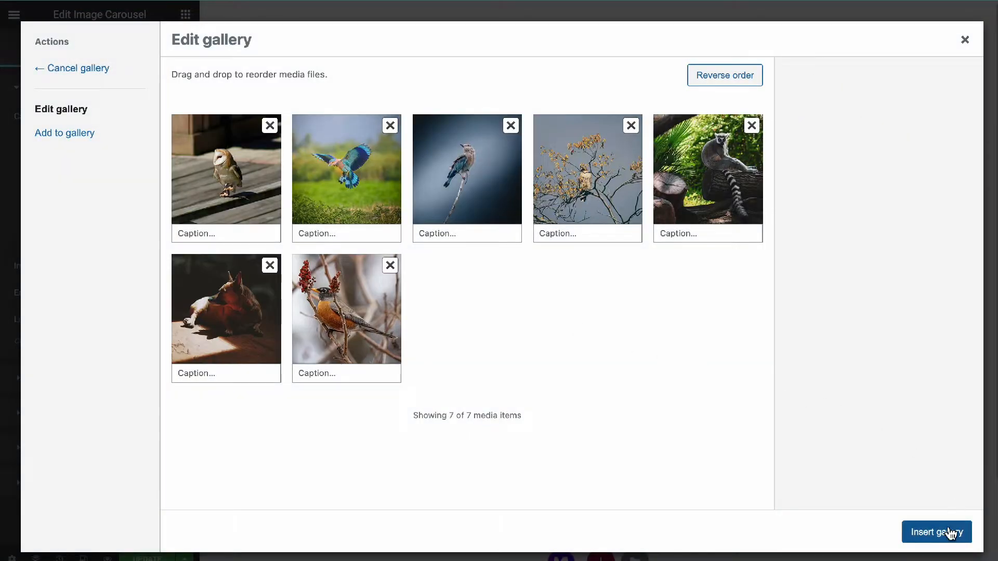
left_click(950, 532)
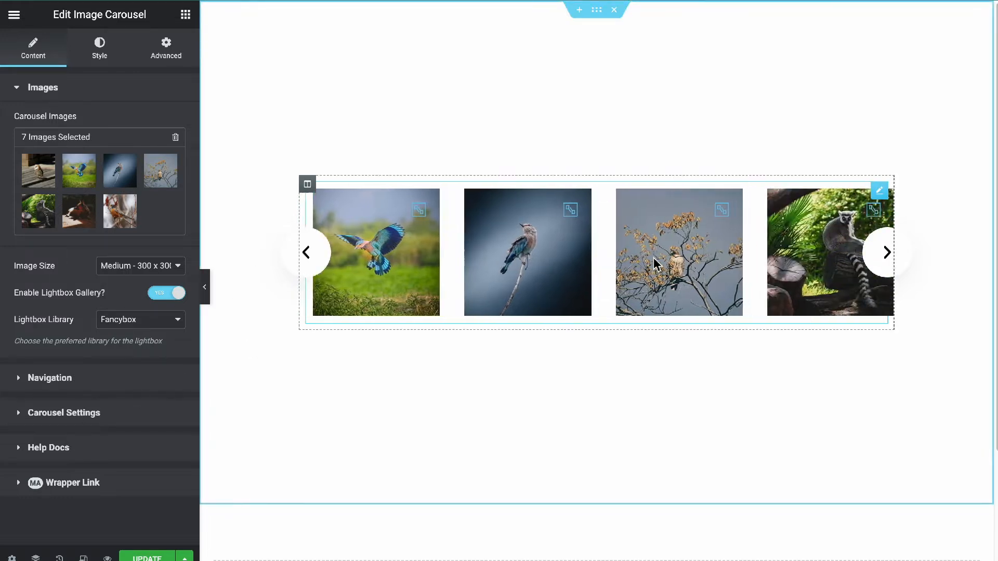
Set the carousel's slides per column to 3.
left_click(56, 416)
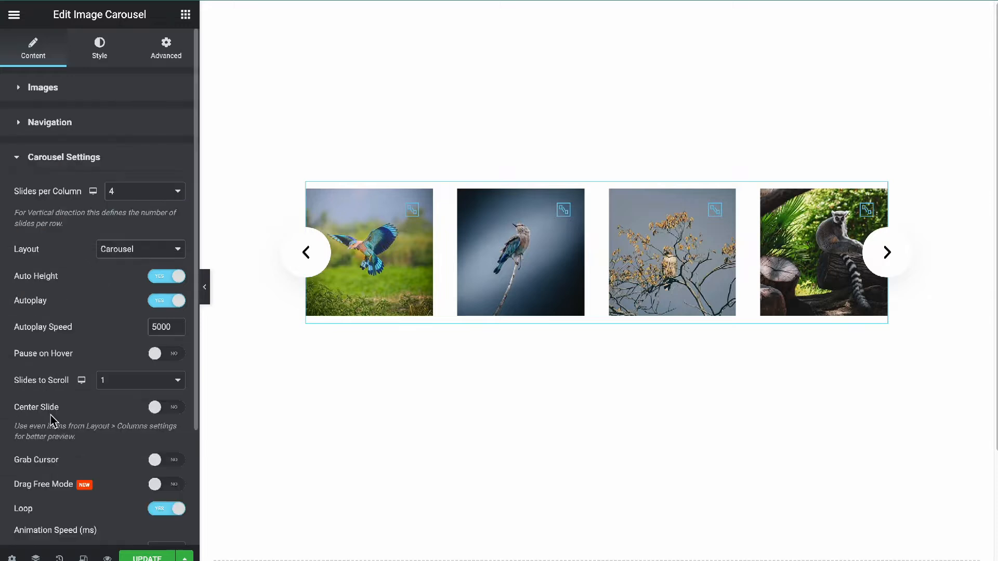
left_click(143, 199)
left_click(125, 176)
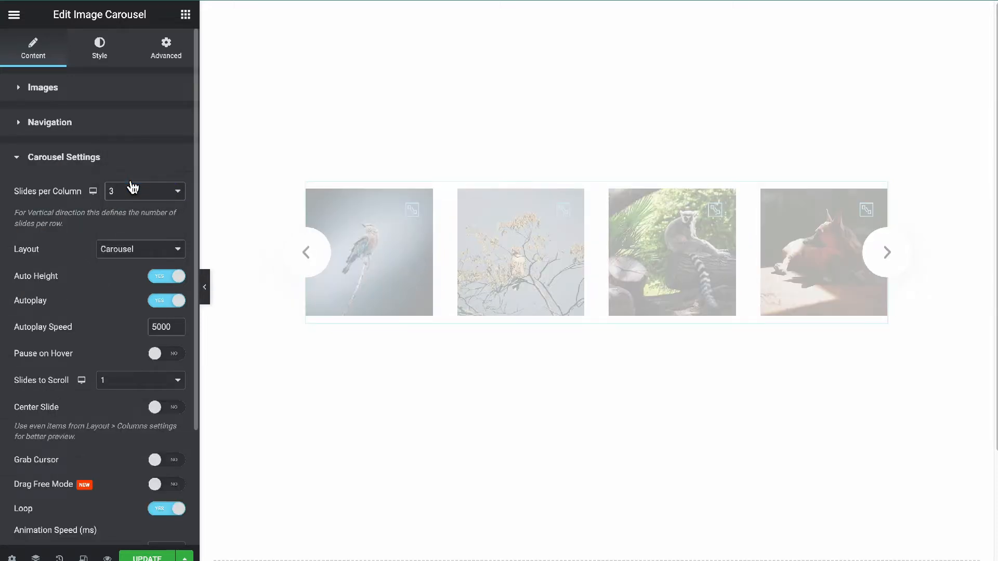
Set the image size of the carousel images to Full.
left_click(50, 91)
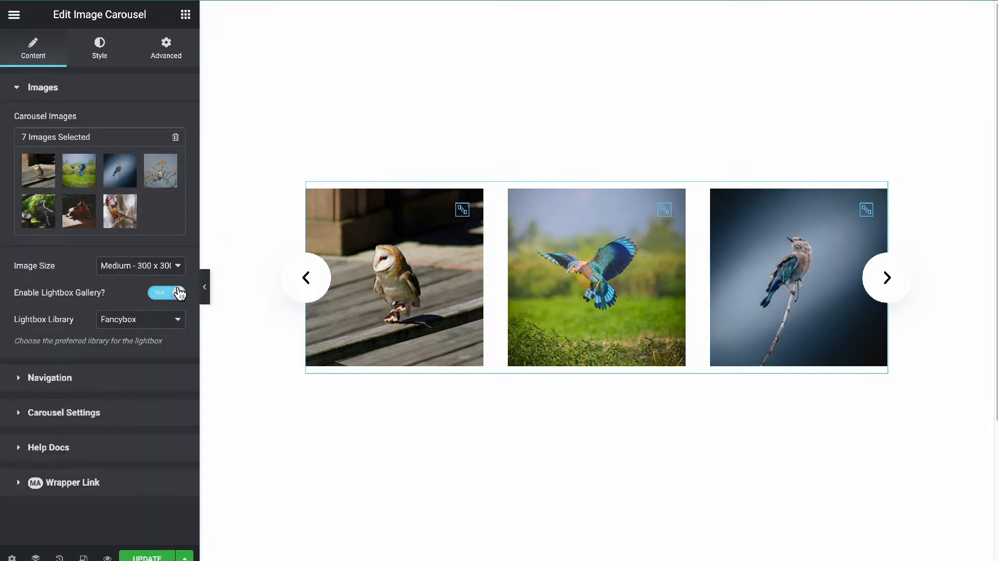
left_click(149, 267)
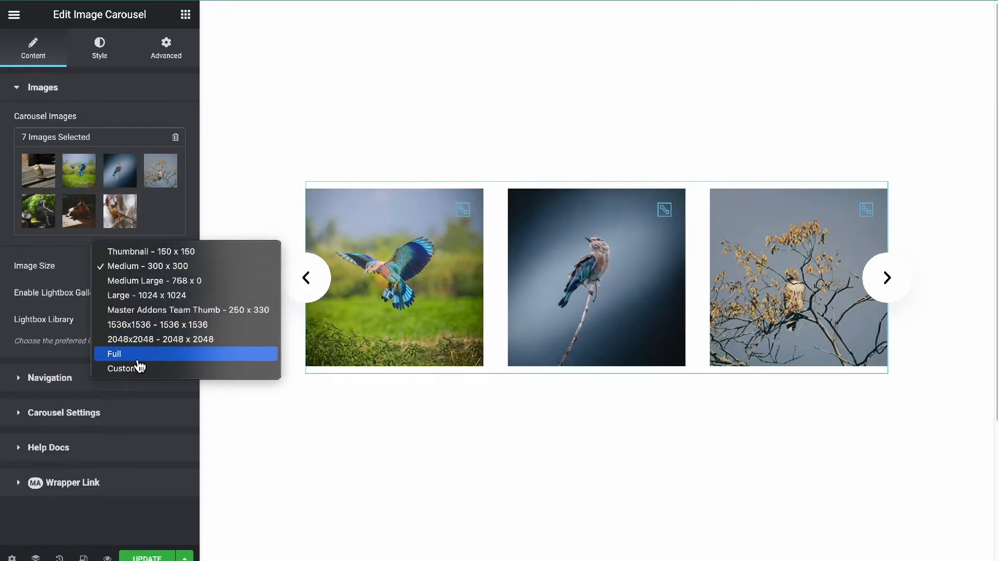
left_click(139, 355)
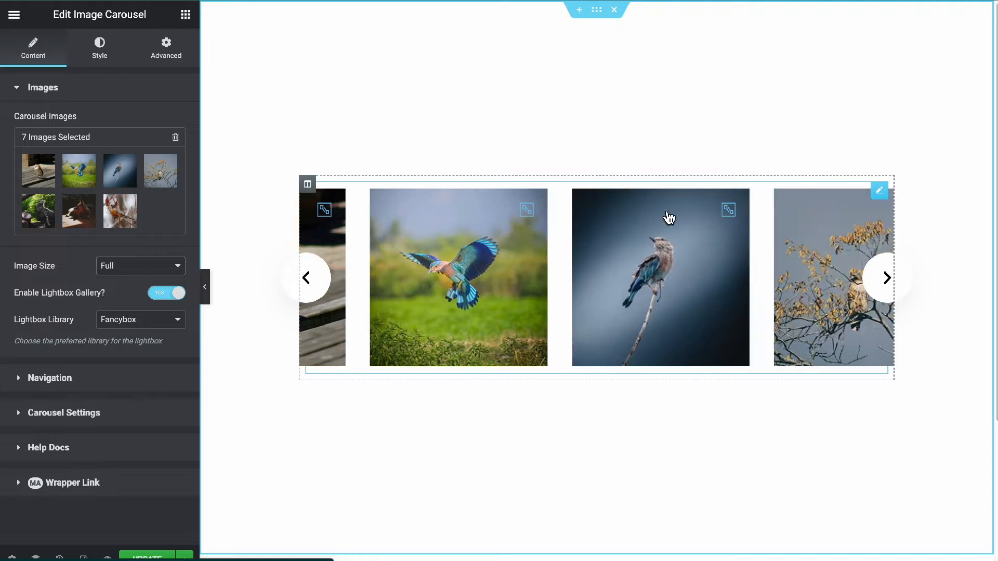
Preview the blue bird-on-branch image in the lightbox, close it, and disable the carousel's lightbox gallery.
left_click(666, 211)
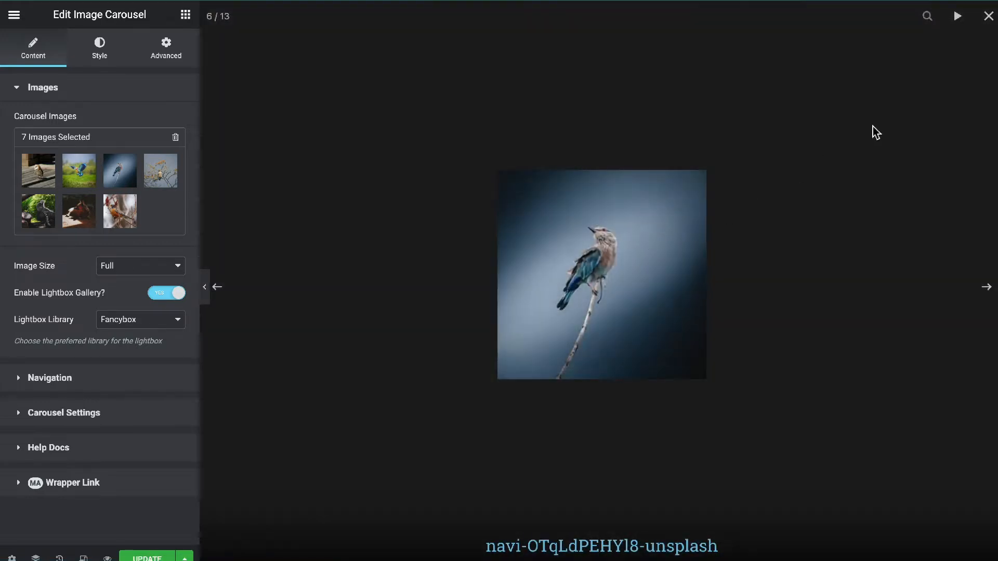
left_click(988, 16)
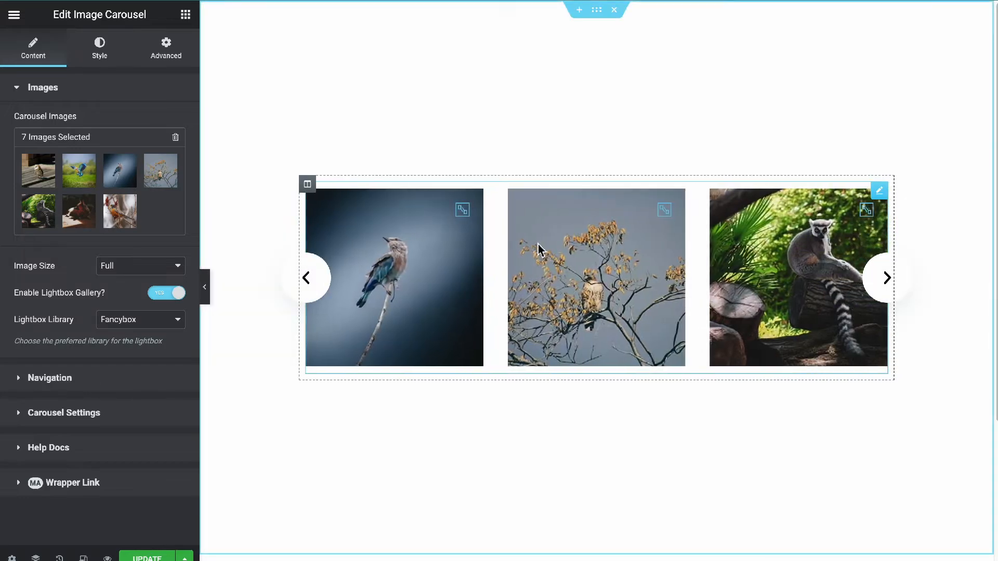
left_click(172, 298)
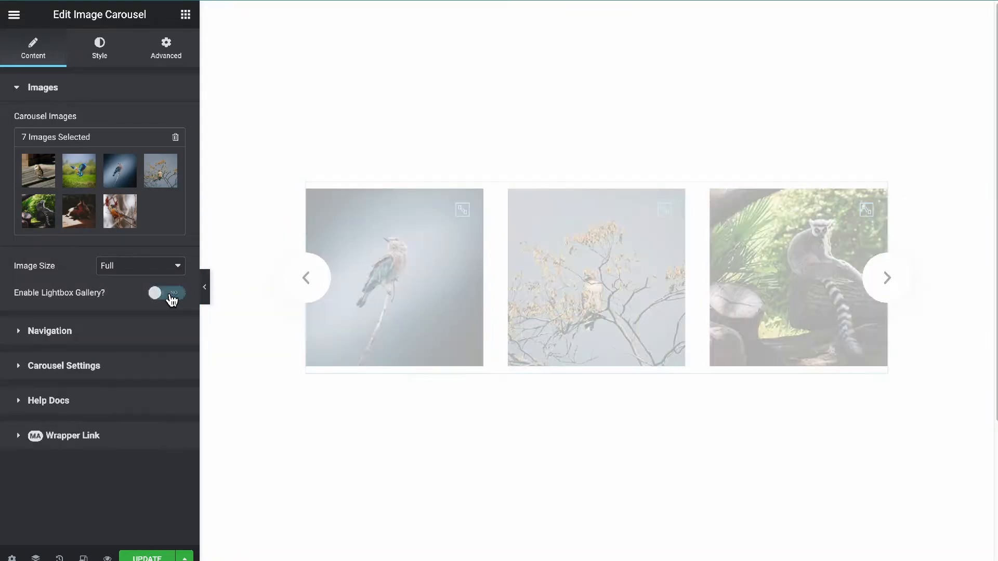
left_click(168, 301)
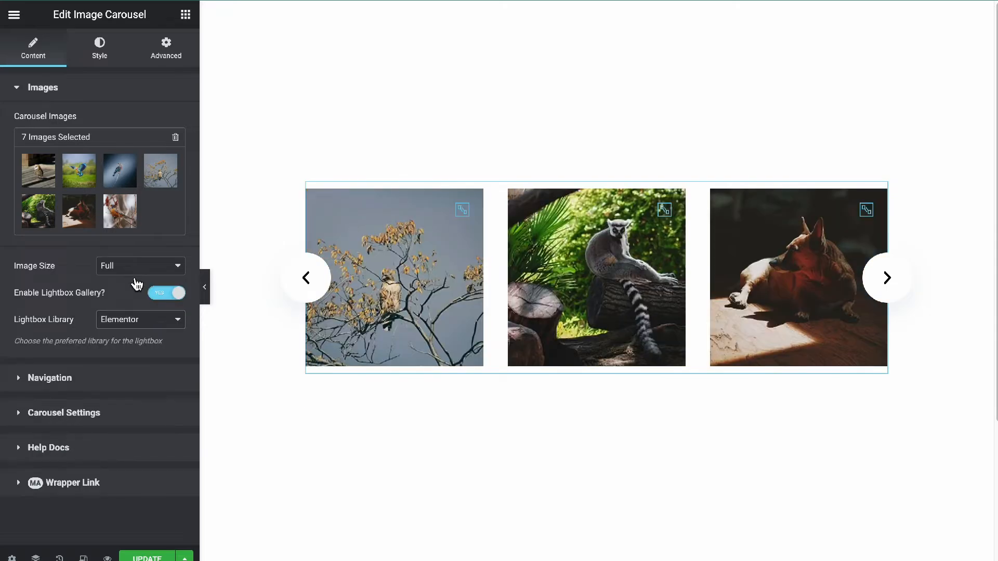
left_click(167, 300)
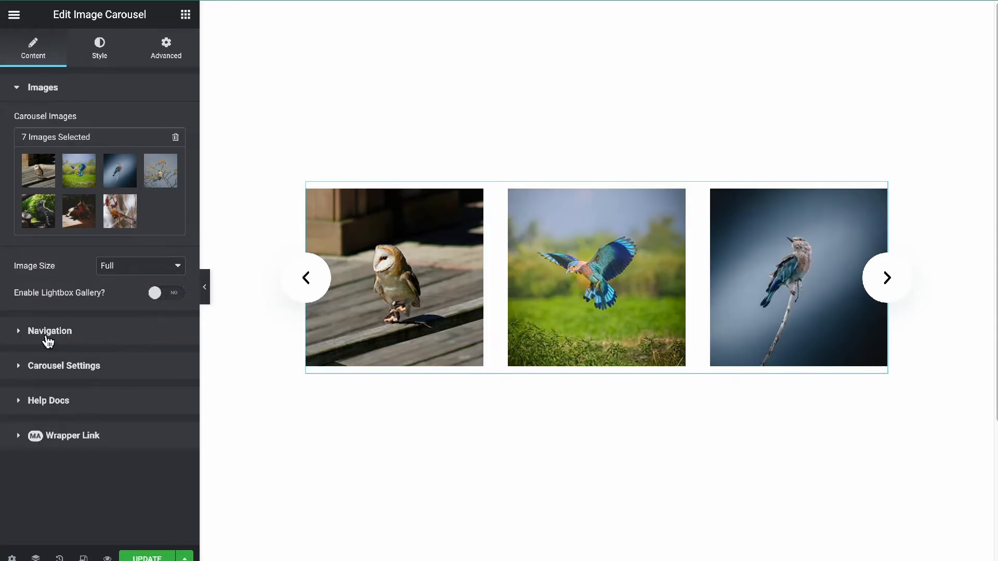
Enable the carousel's scrollbar in the navigation settings and test it by advancing the slides two times.
left_click(46, 336)
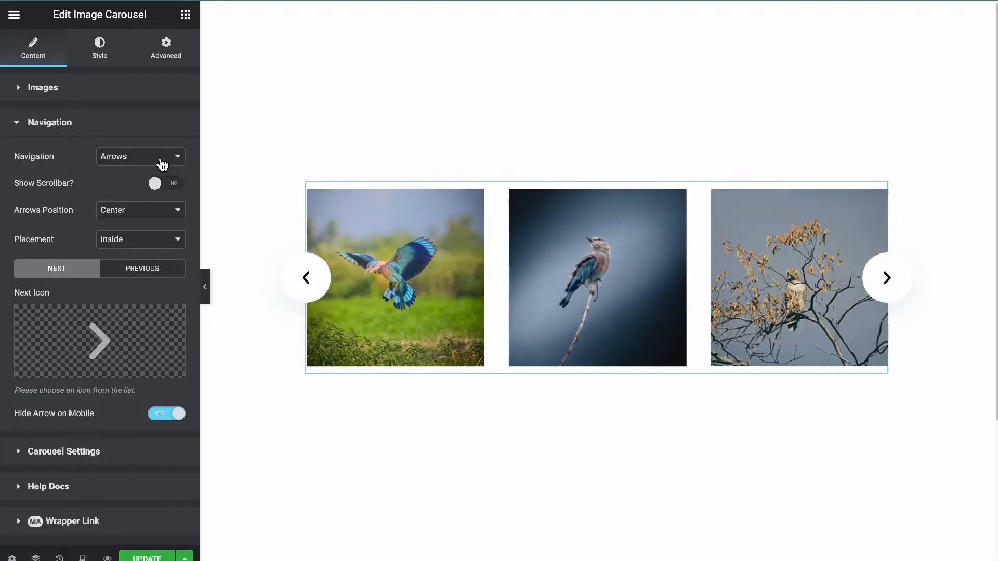
left_click(180, 187)
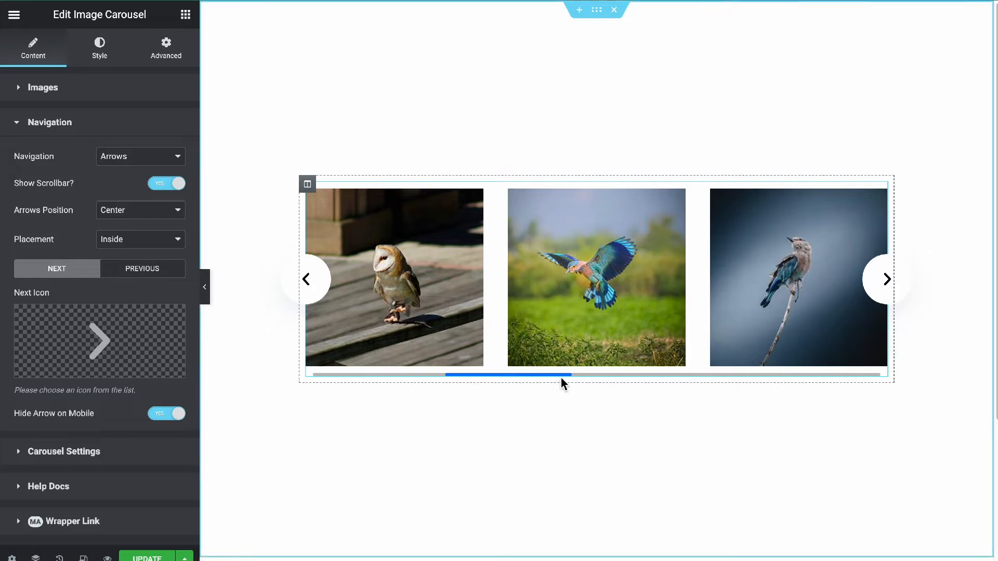
left_click(885, 279)
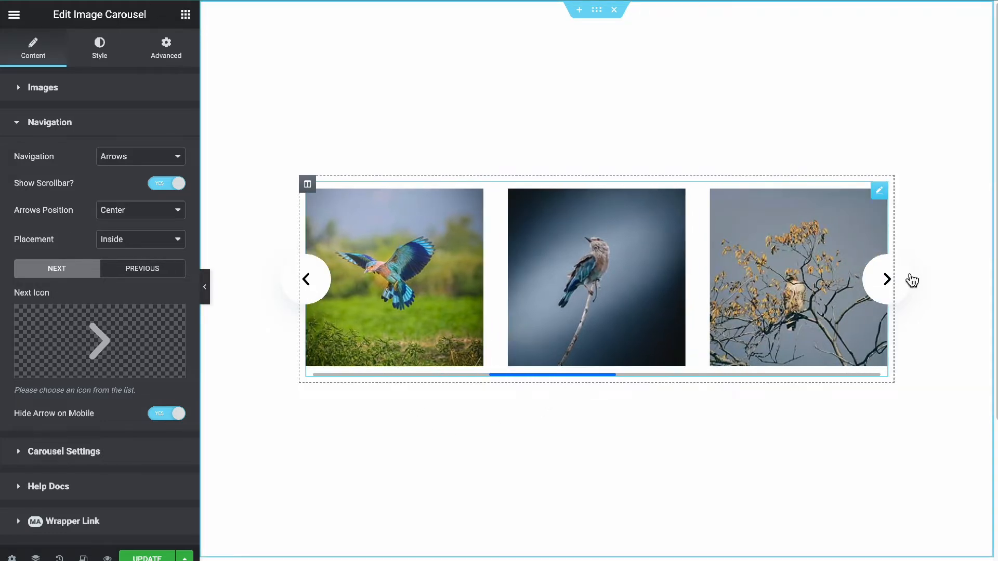
left_click(884, 283)
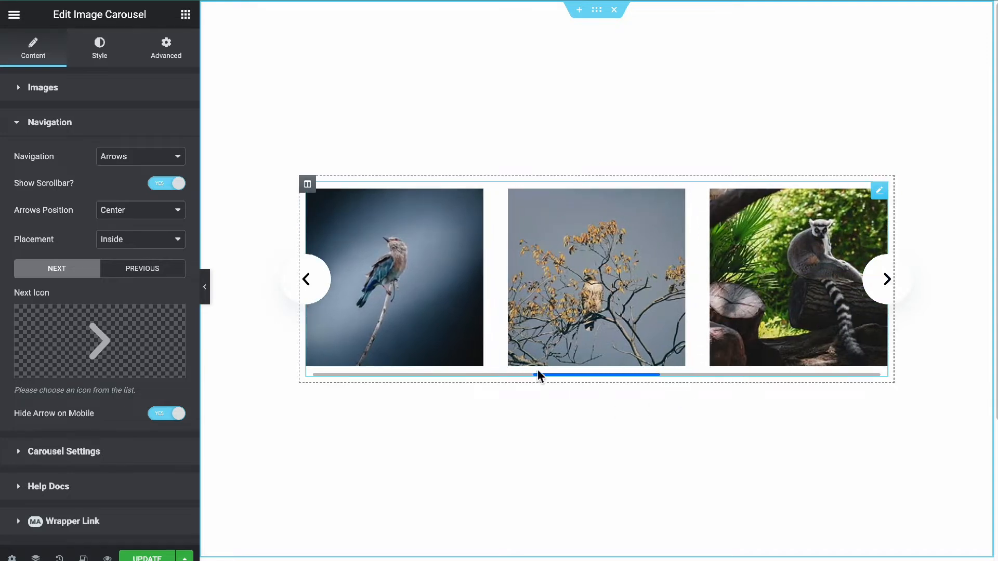
Switch the carousel navigation to Dots without a scrollbar and test jumping between slides with the dots.
left_click(140, 155)
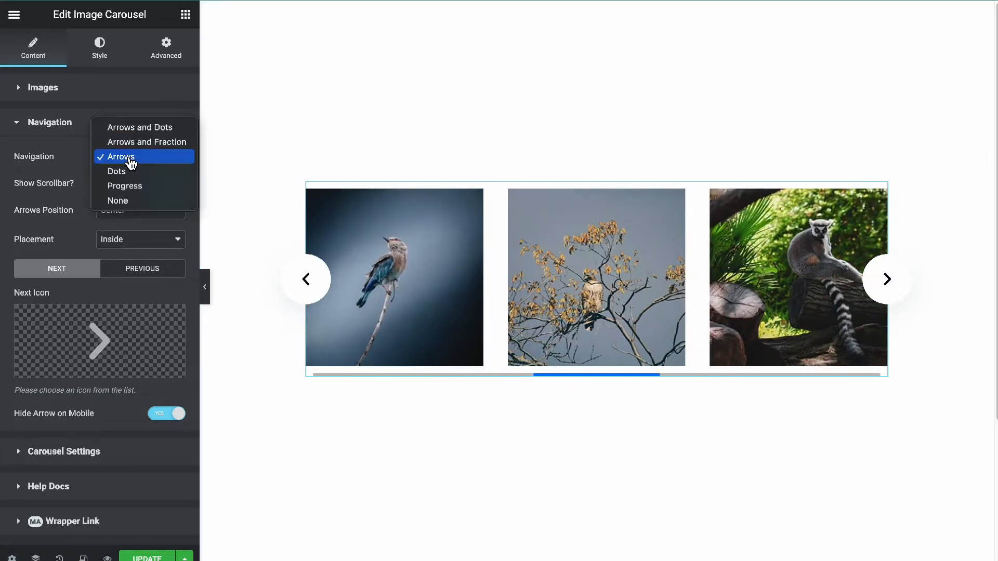
left_click(144, 174)
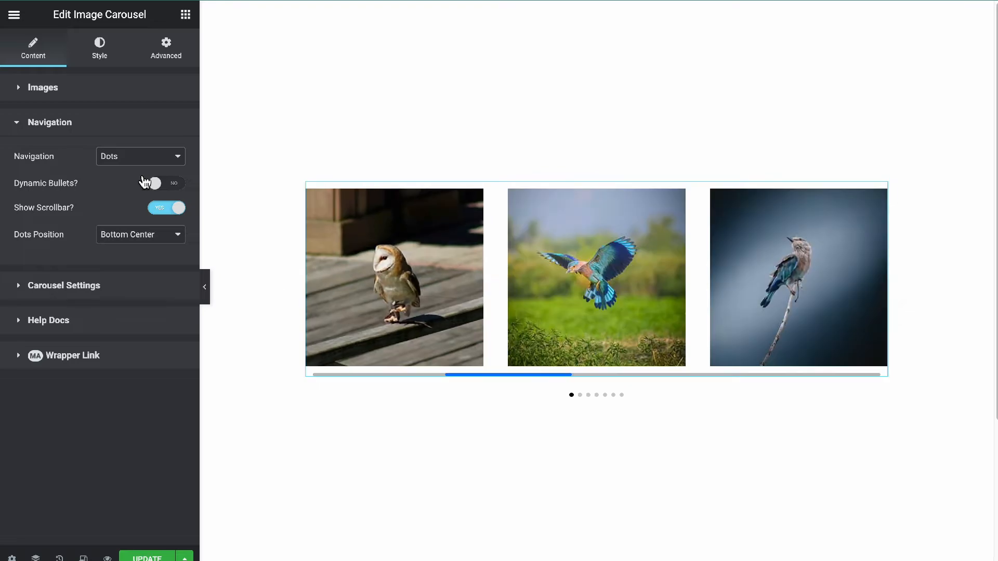
left_click(173, 214)
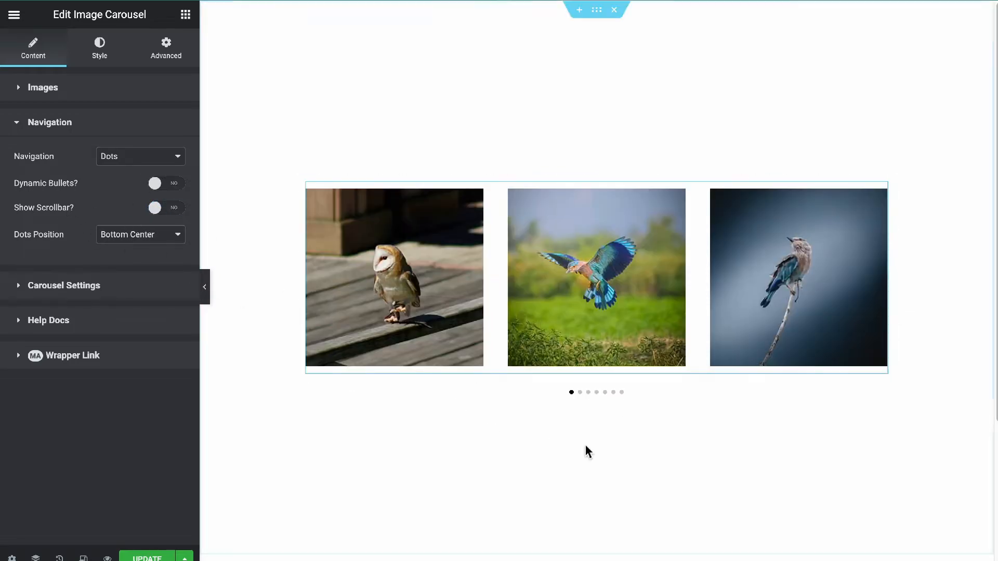
left_click(597, 394)
left_click(614, 394)
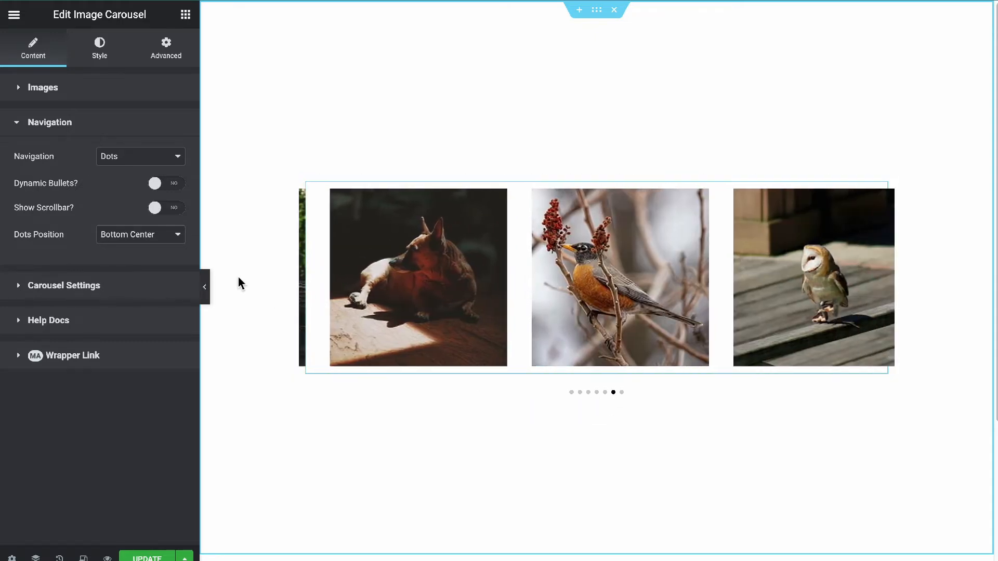
Try the Progress and None options for the carousel navigation.
left_click(119, 162)
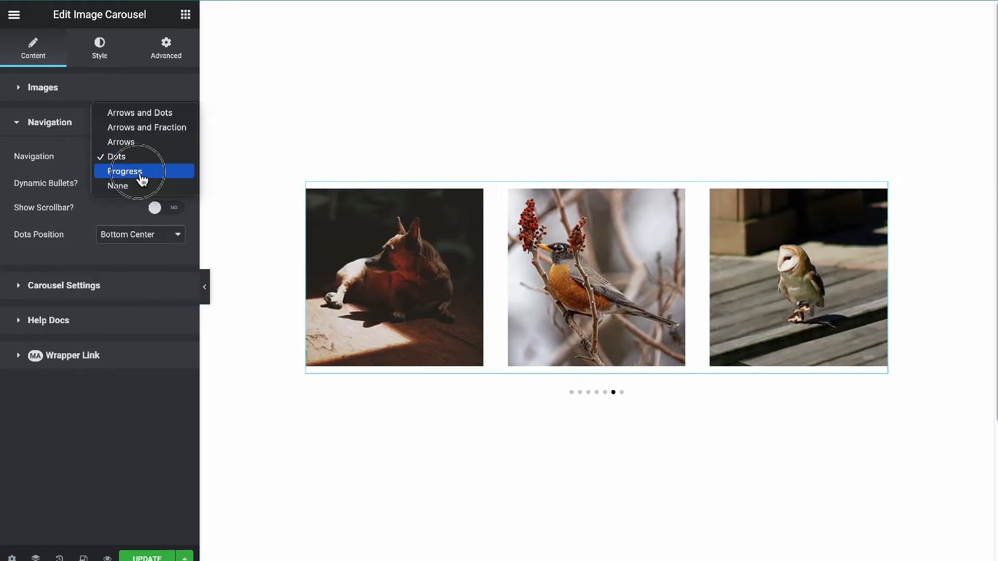
left_click(139, 174)
left_click(124, 160)
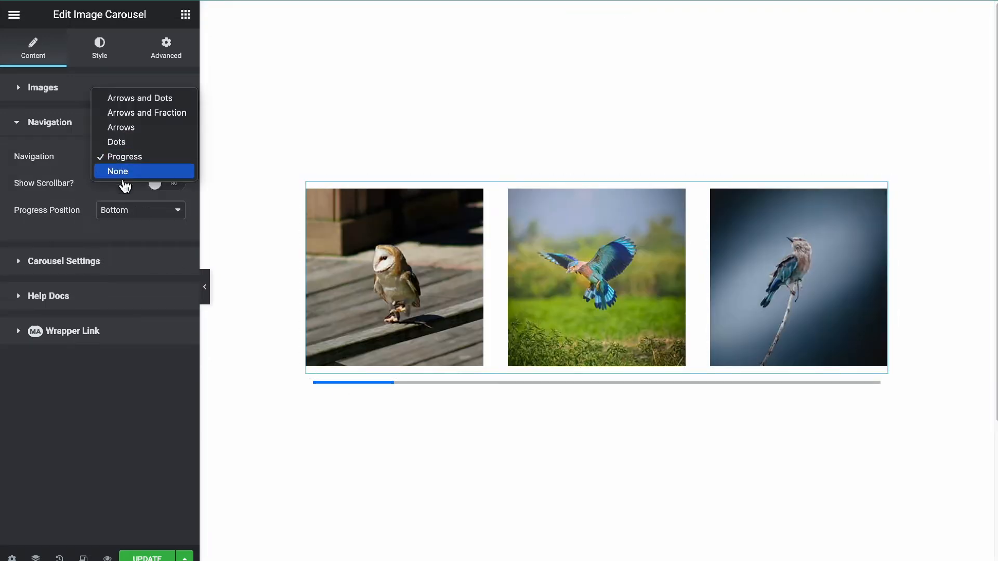
left_click(130, 175)
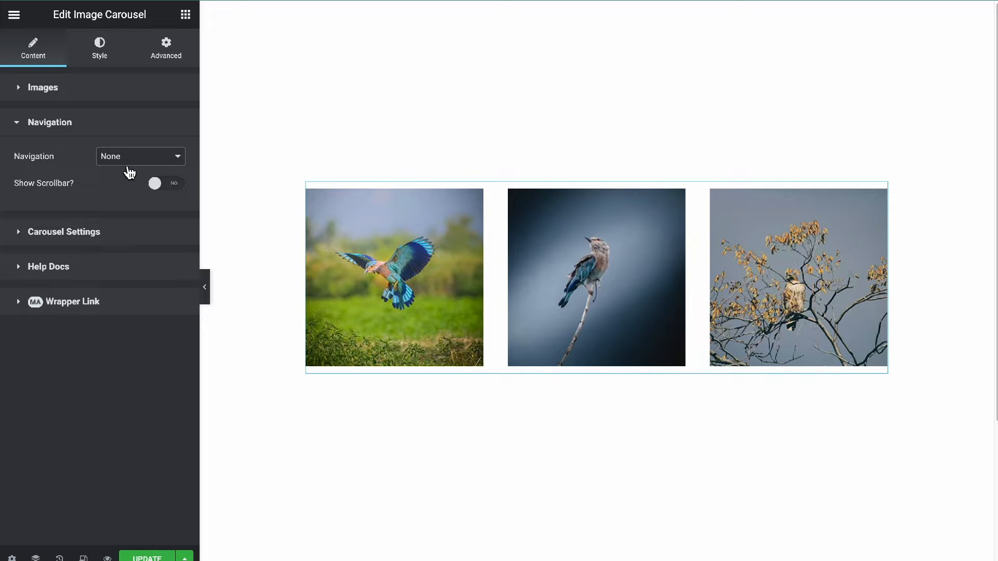
Set the carousel navigation to Arrows and Fraction and test it by paging forward through the slides.
left_click(176, 156)
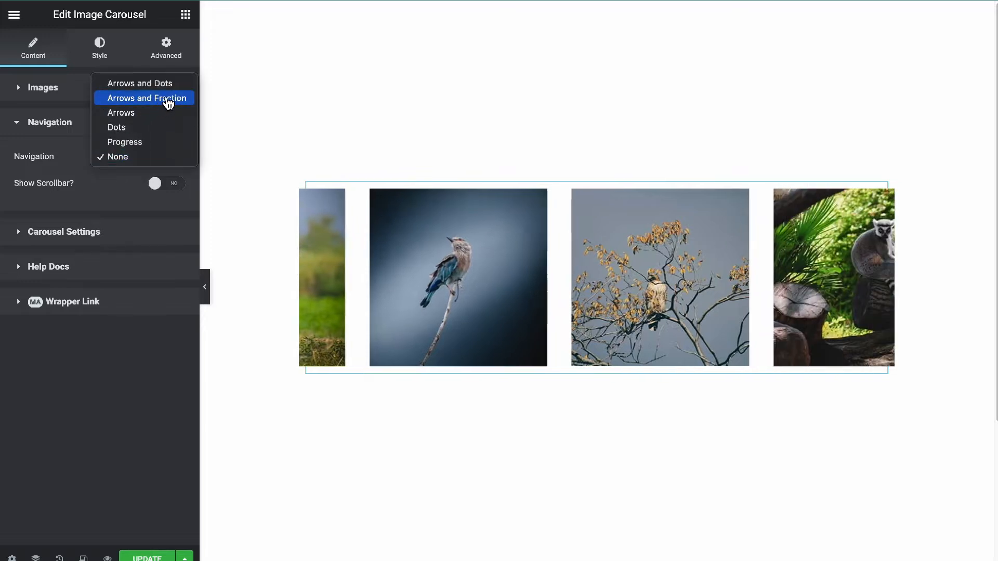
left_click(159, 101)
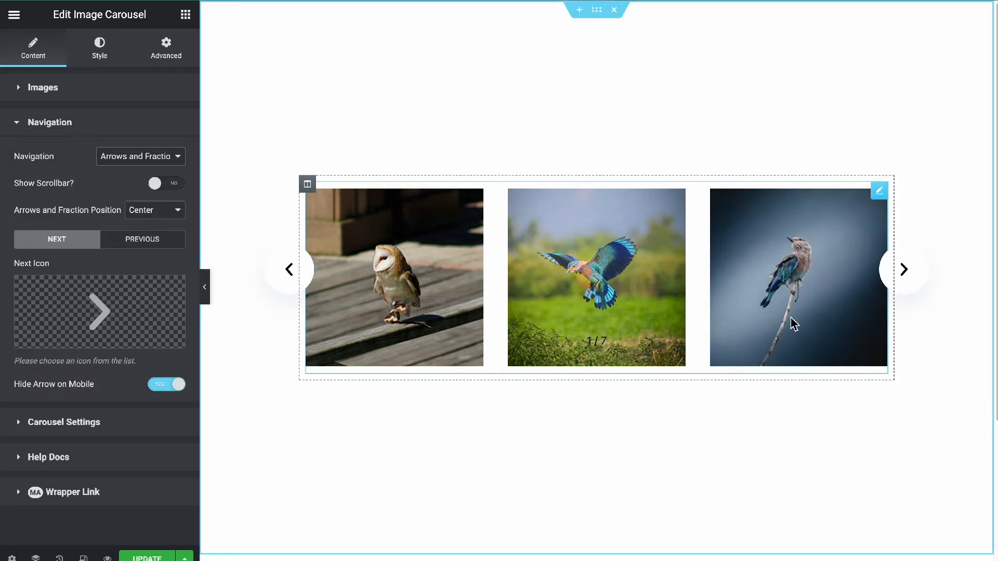
left_click(921, 279)
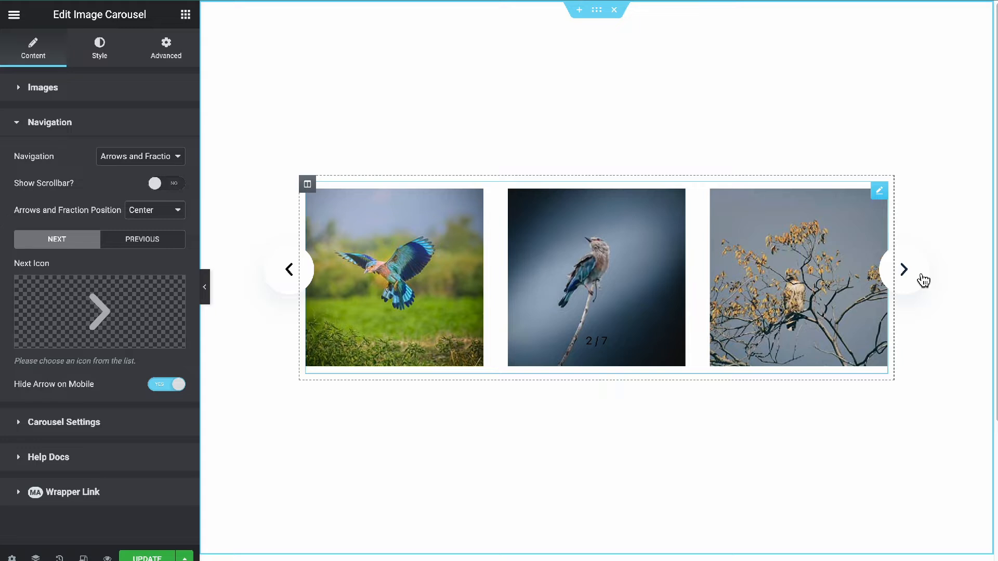
left_click(923, 280)
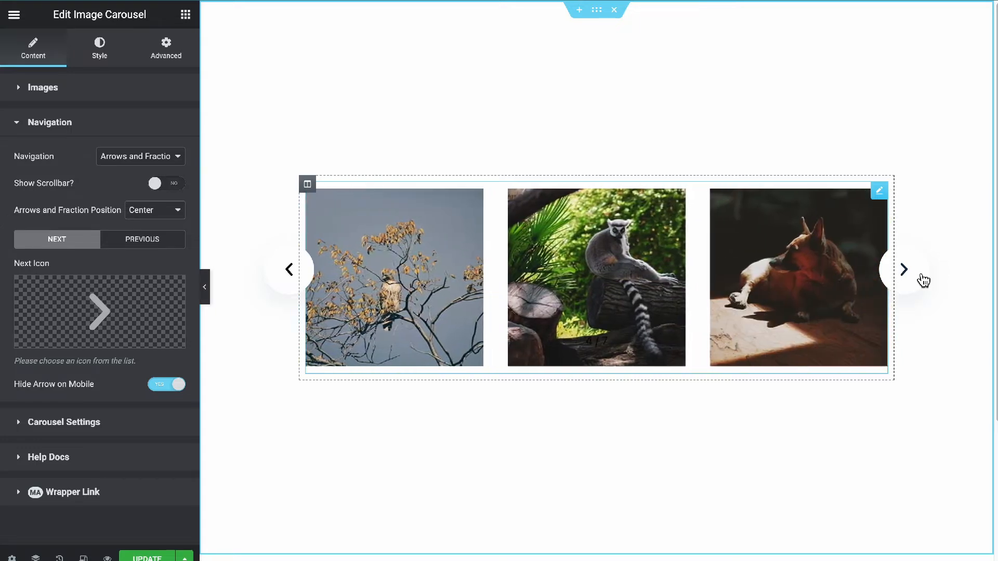
left_click(922, 281)
left_click(923, 280)
left_click(923, 281)
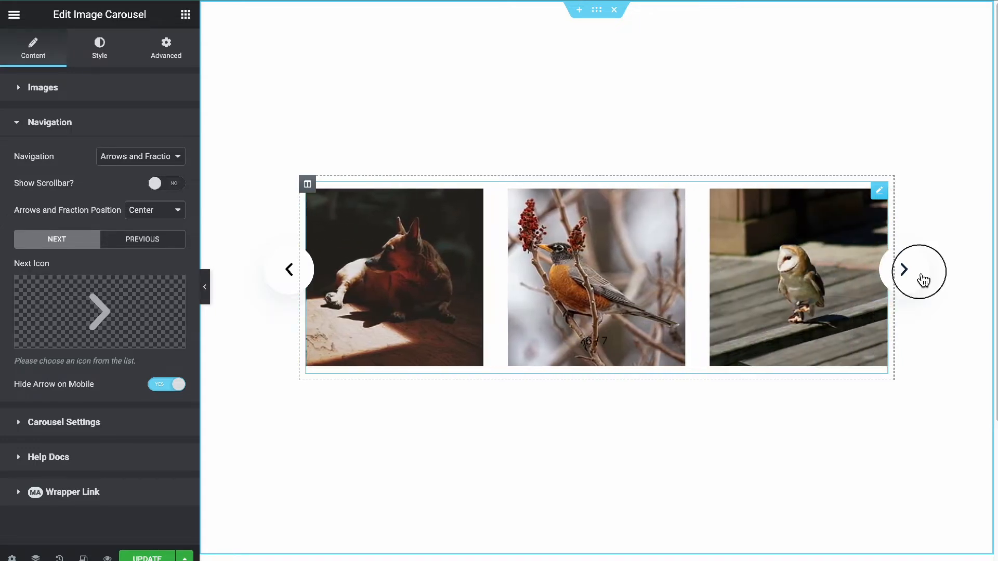
left_click(923, 281)
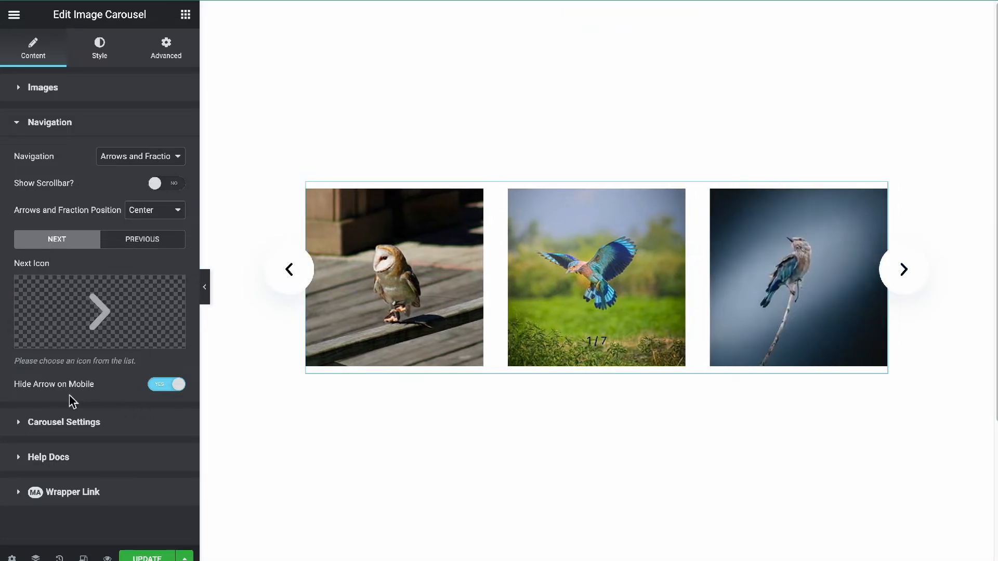
Disable hiding the carousel's arrows on mobile.
left_click(150, 389)
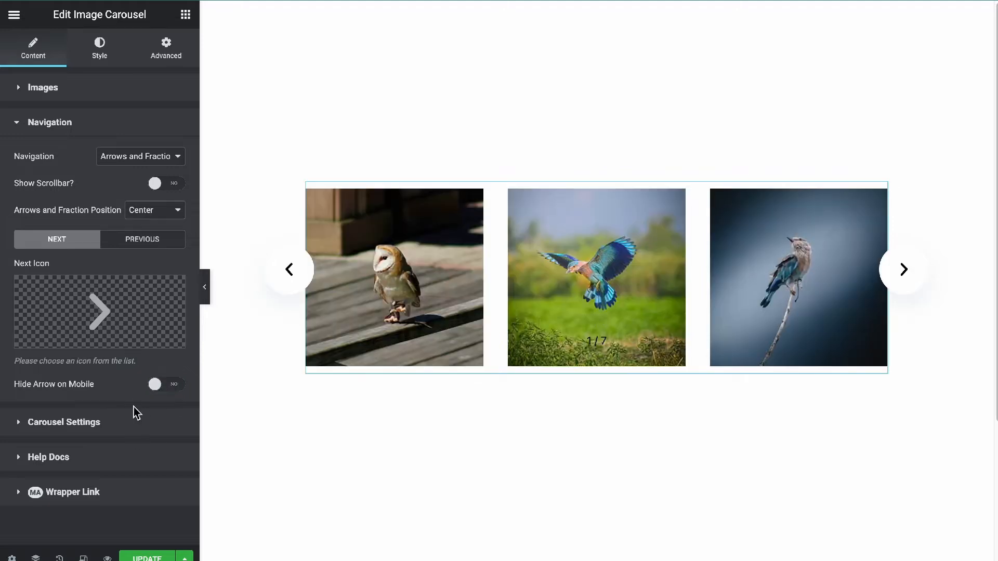
Turn on hiding the arrows on mobile, check the carousel in the mobile preview, and return to the desktop view.
left_click(83, 558)
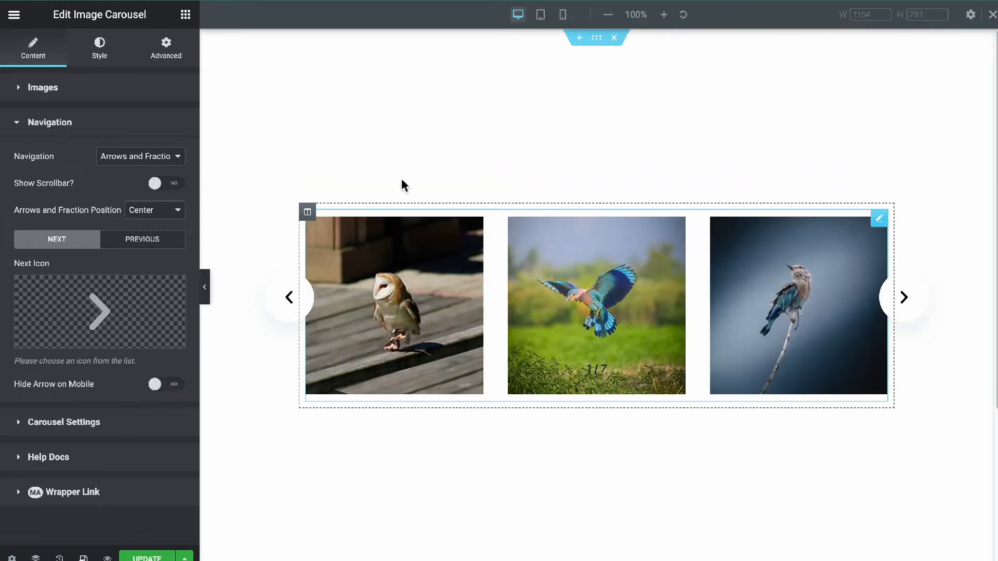
left_click(562, 16)
scroll(637, 334, "down", 5)
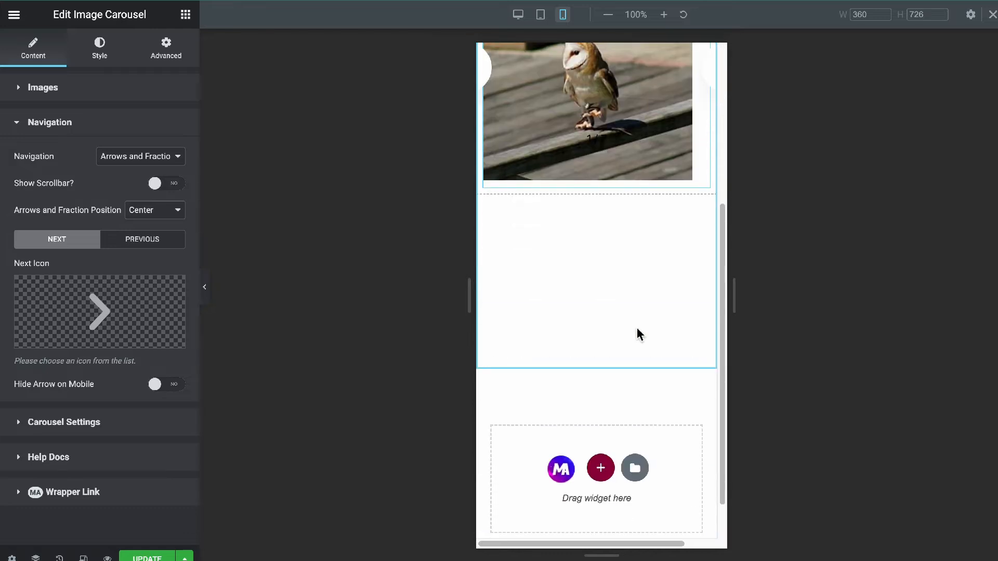
scroll(615, 309, "up", 3)
left_click(166, 388)
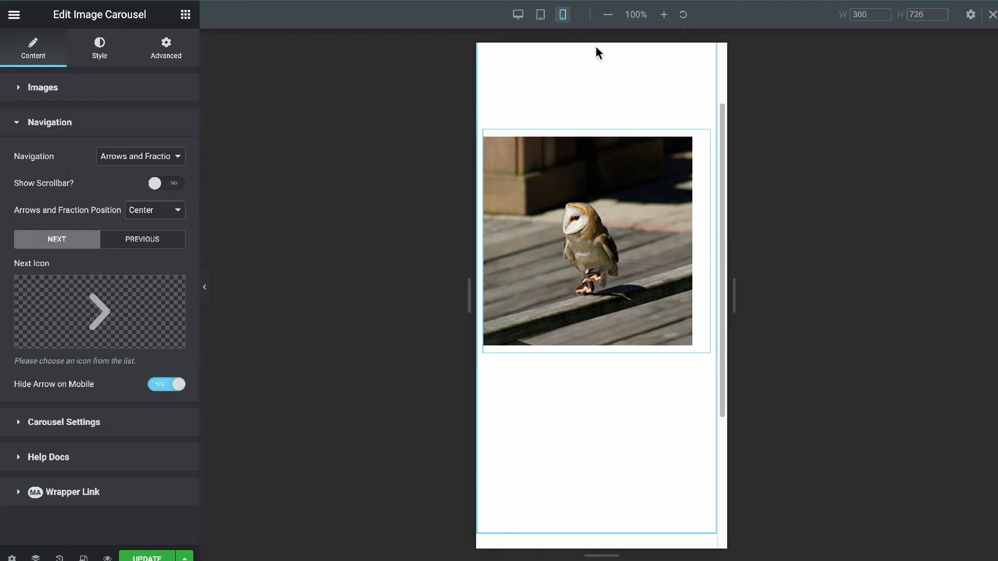
left_click(518, 15)
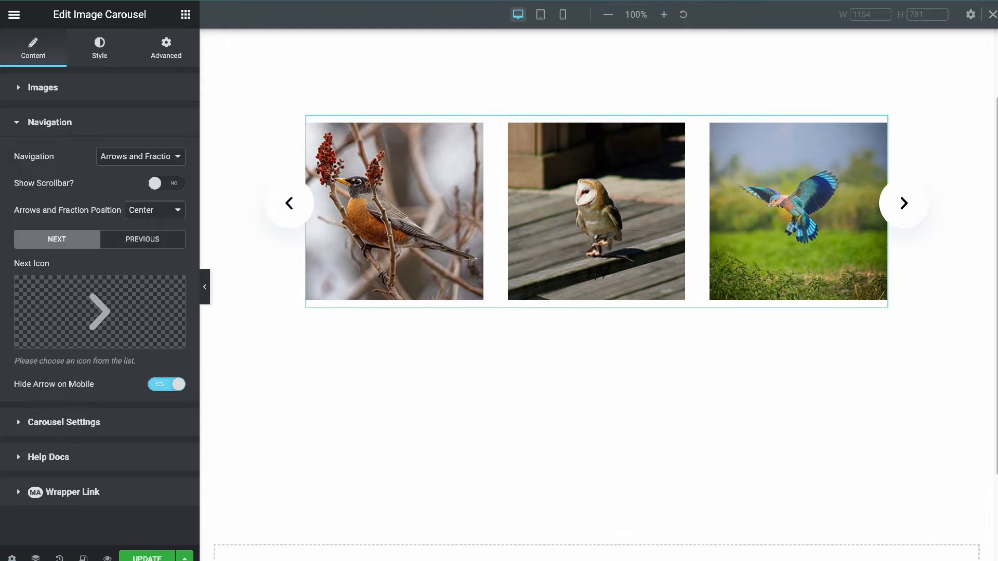
Try 4 and 5 slides per column in the carousel settings.
left_click(58, 421)
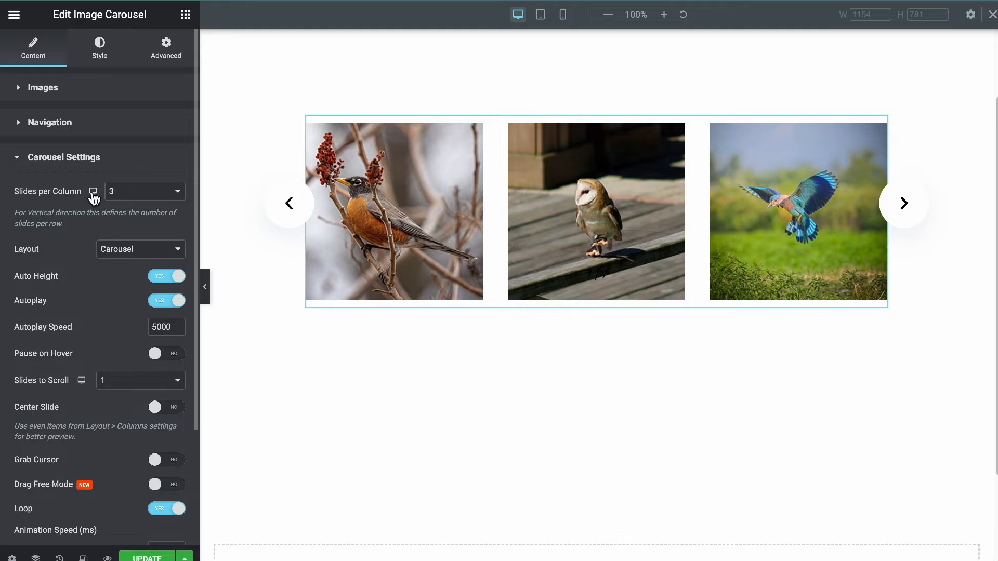
left_click(157, 200)
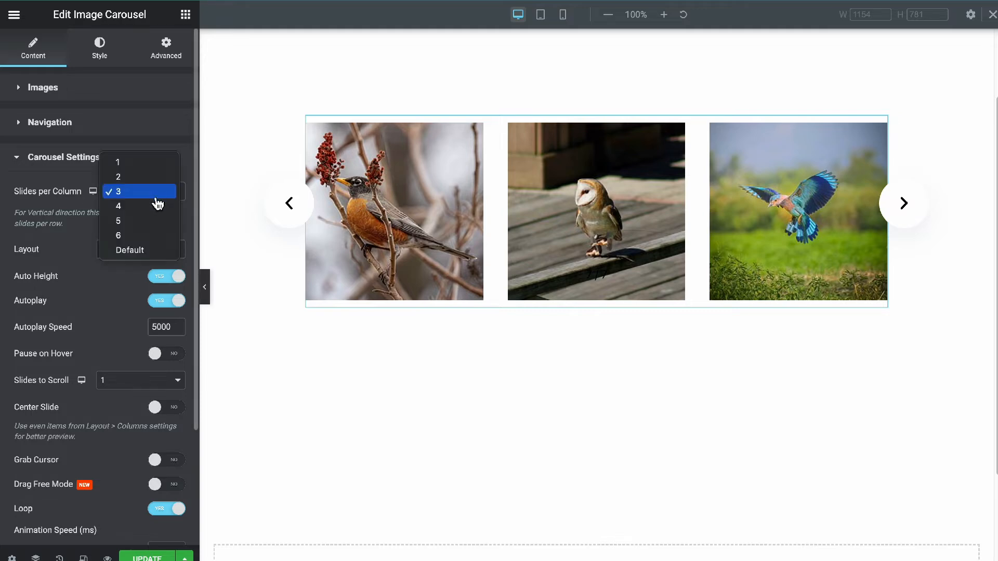
left_click(149, 206)
left_click(147, 193)
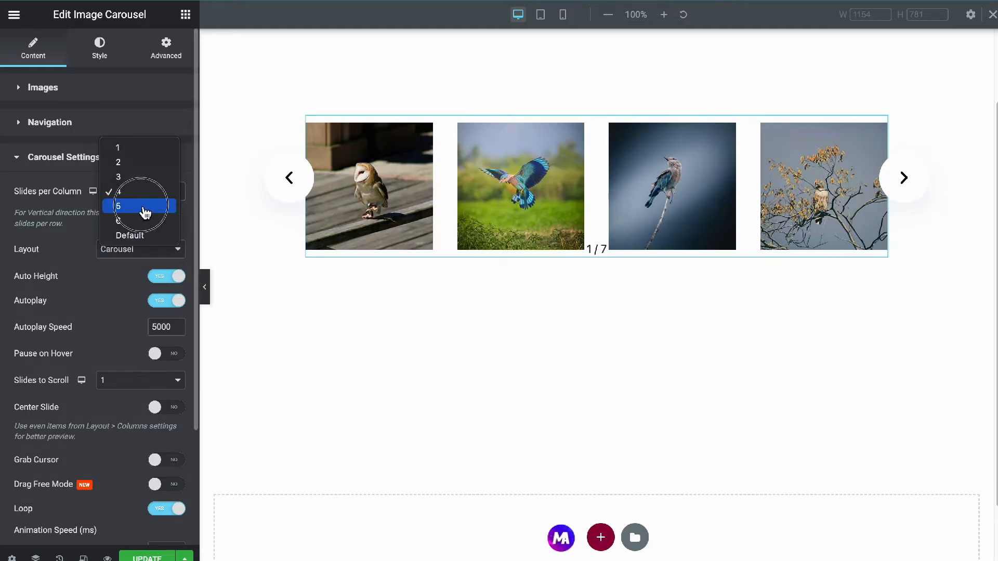
left_click(143, 208)
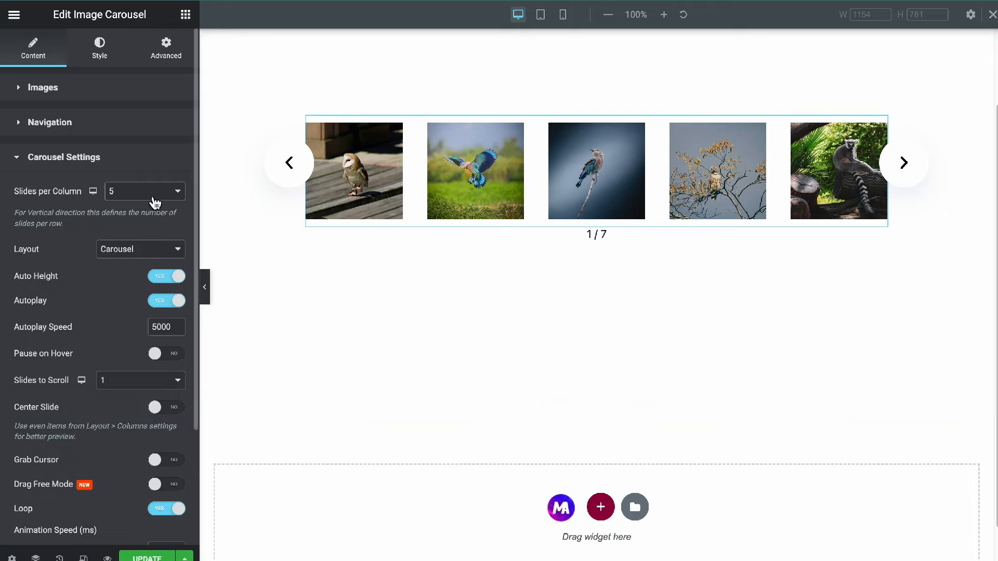
Try 1 and 2 slides per column and set the value back to 3.
left_click(177, 193)
left_click(139, 134)
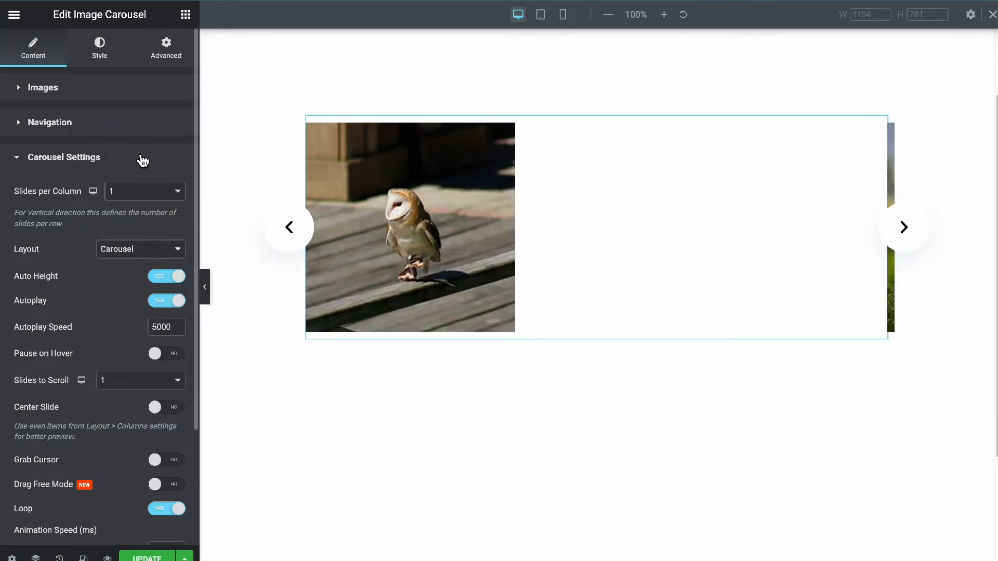
left_click(145, 194)
left_click(146, 210)
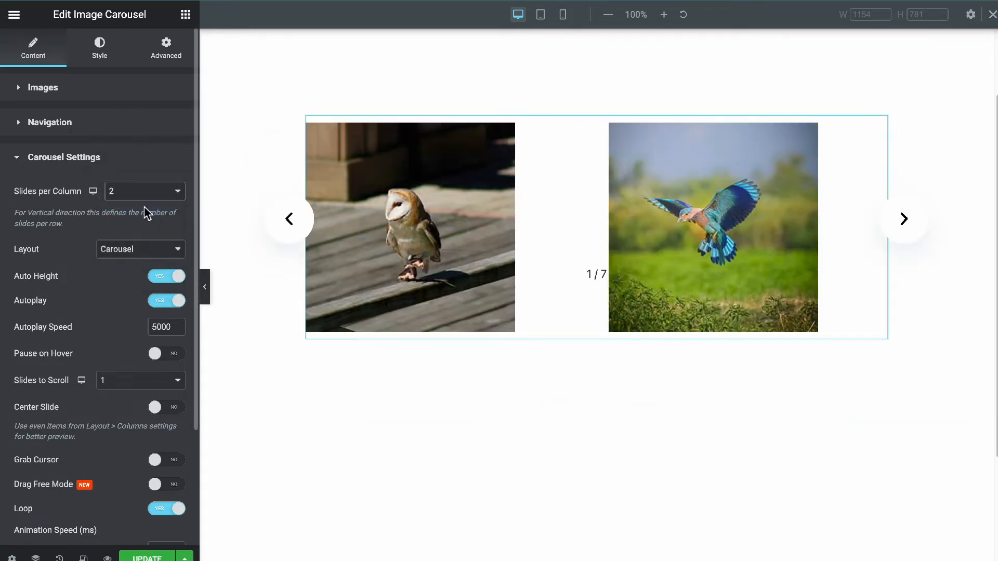
left_click(151, 194)
left_click(142, 207)
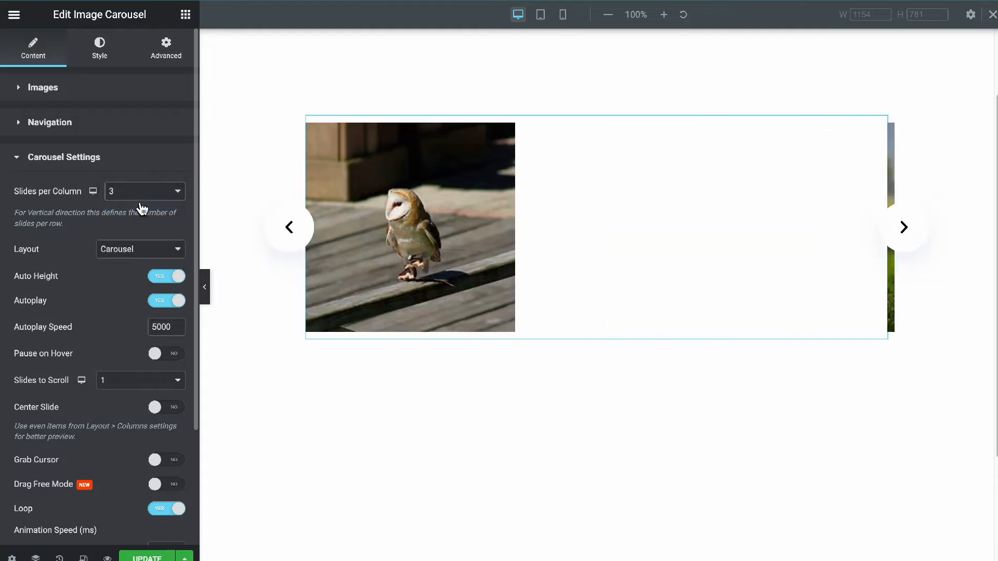
Try the Coverflow layout and test it by paging forward through the slides.
left_click(122, 255)
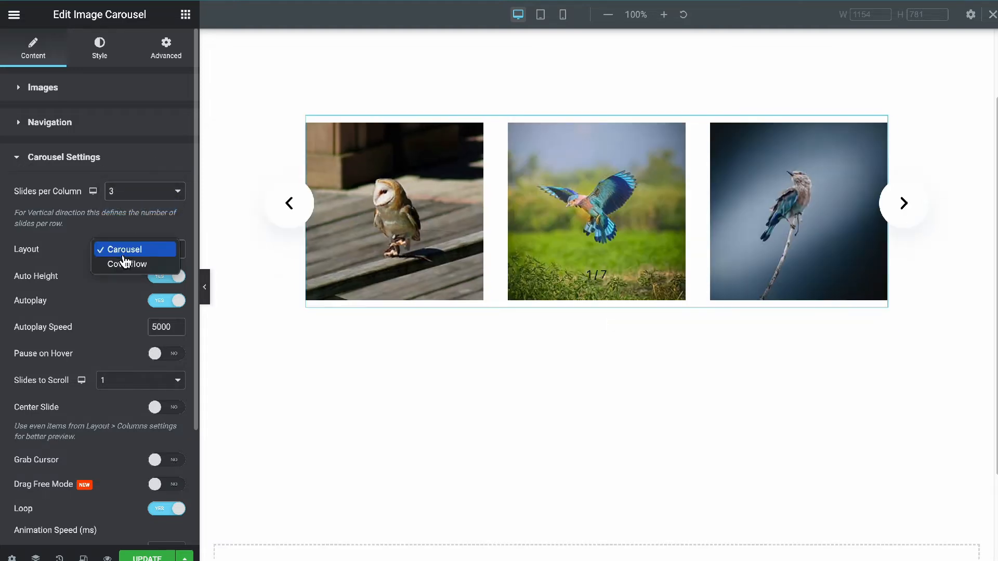
left_click(143, 269)
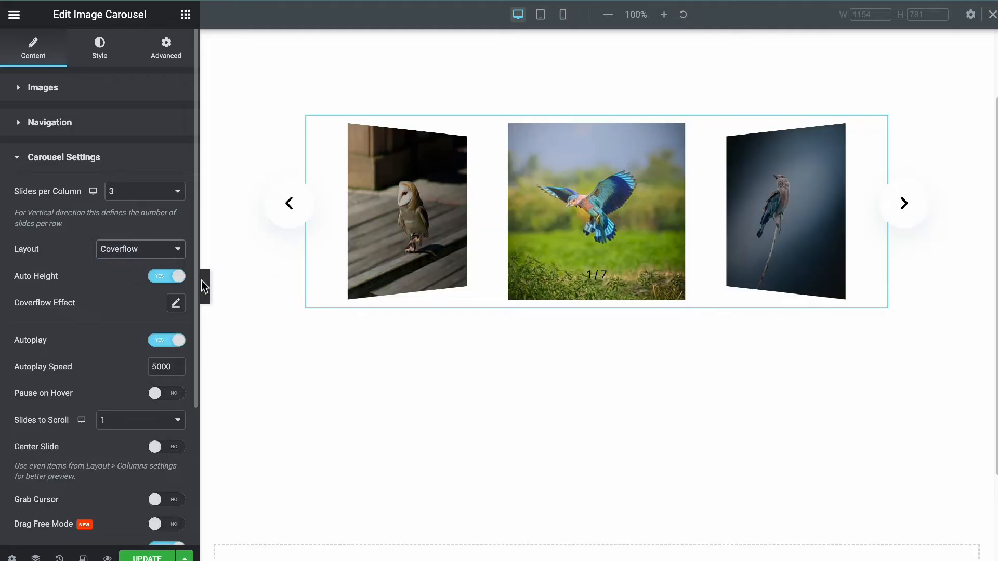
left_click(921, 211)
left_click(922, 209)
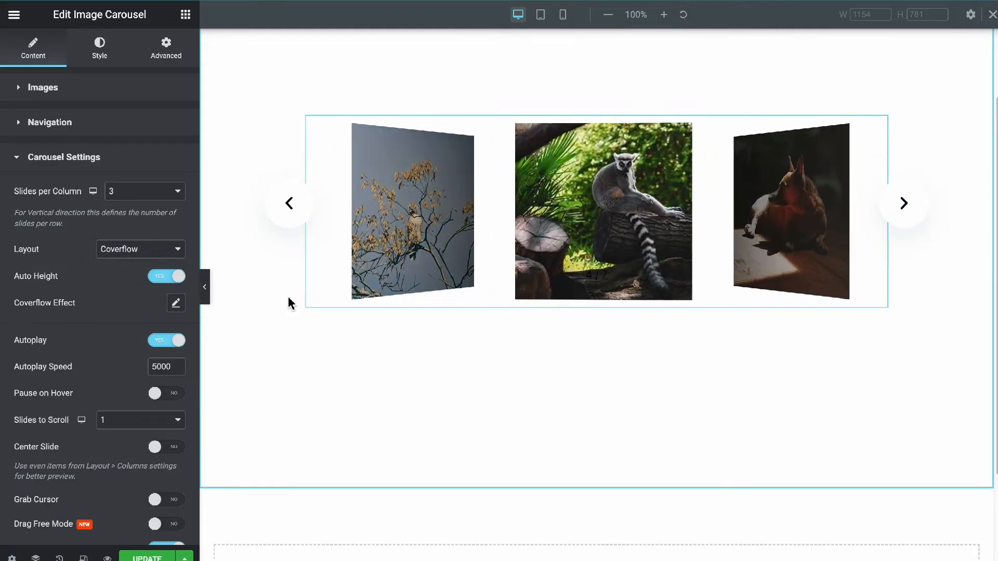
Try 5 slides per column in the Coverflow layout and page forward through the slides.
left_click(156, 193)
left_click(148, 221)
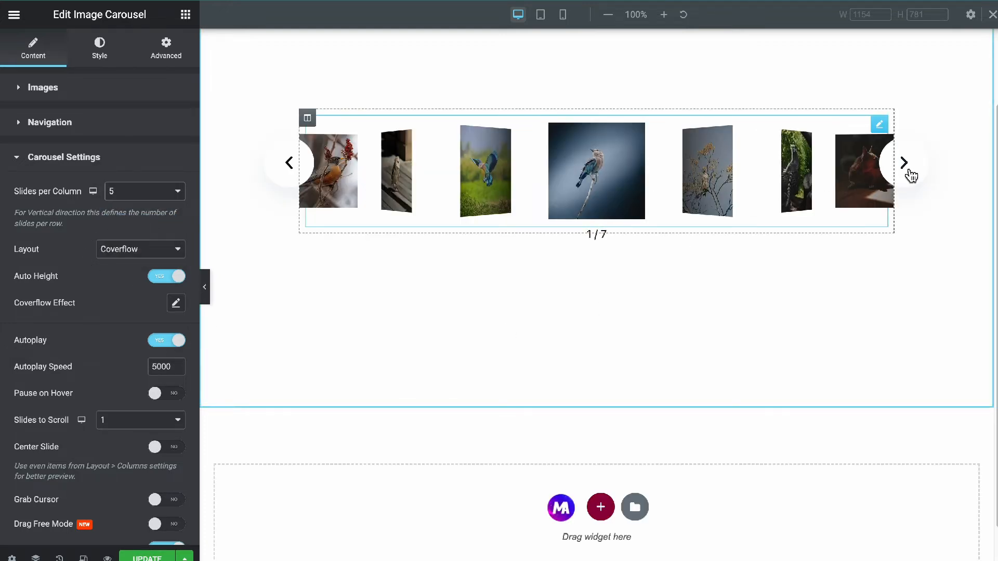
left_click(909, 171)
left_click(909, 172)
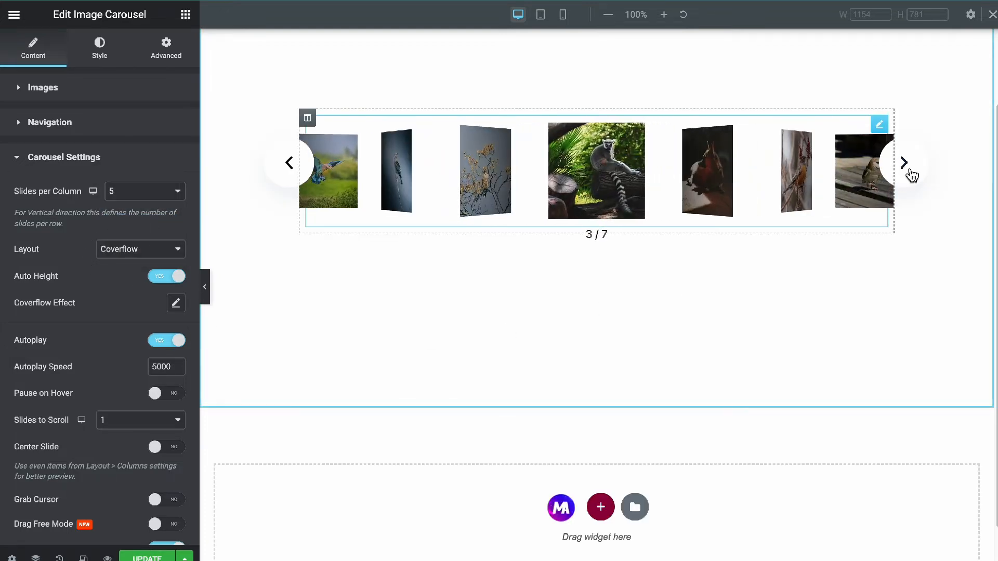
Switch the layout back to Carousel with 3 slides per column.
left_click(136, 251)
left_click(139, 245)
left_click(139, 192)
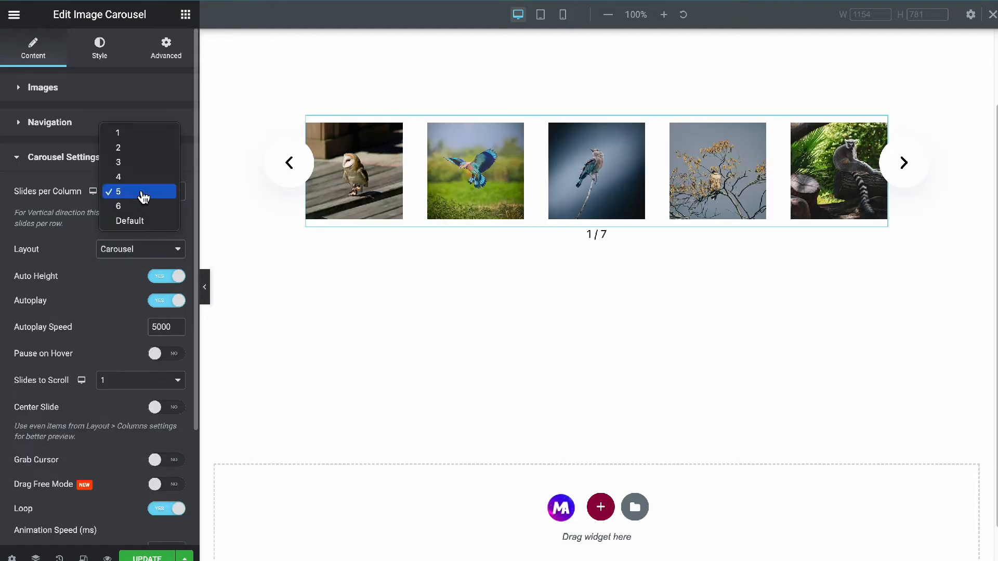
left_click(138, 163)
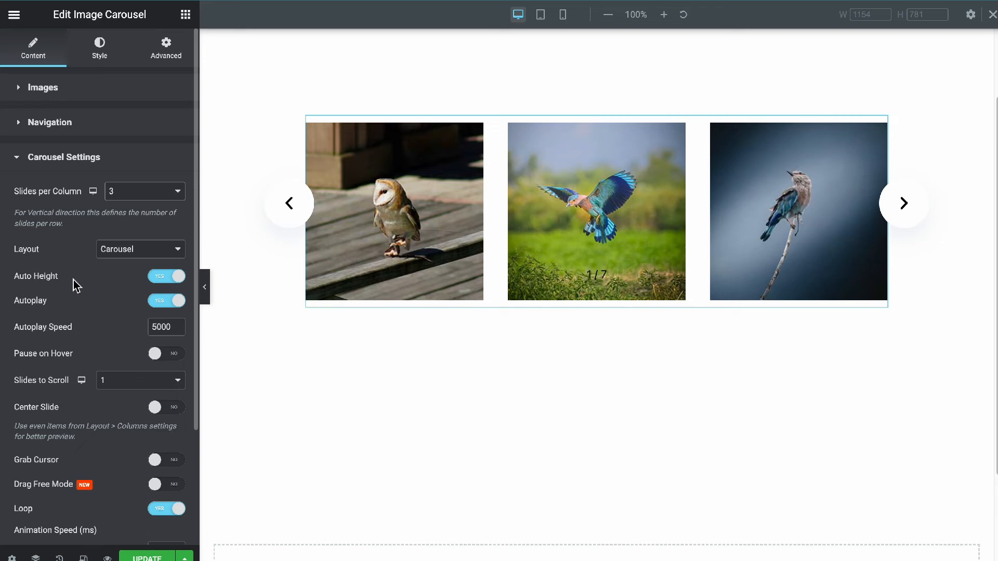
Turn off Autoplay for the carousel and test paging forward manually with the next arrow.
left_click(167, 301)
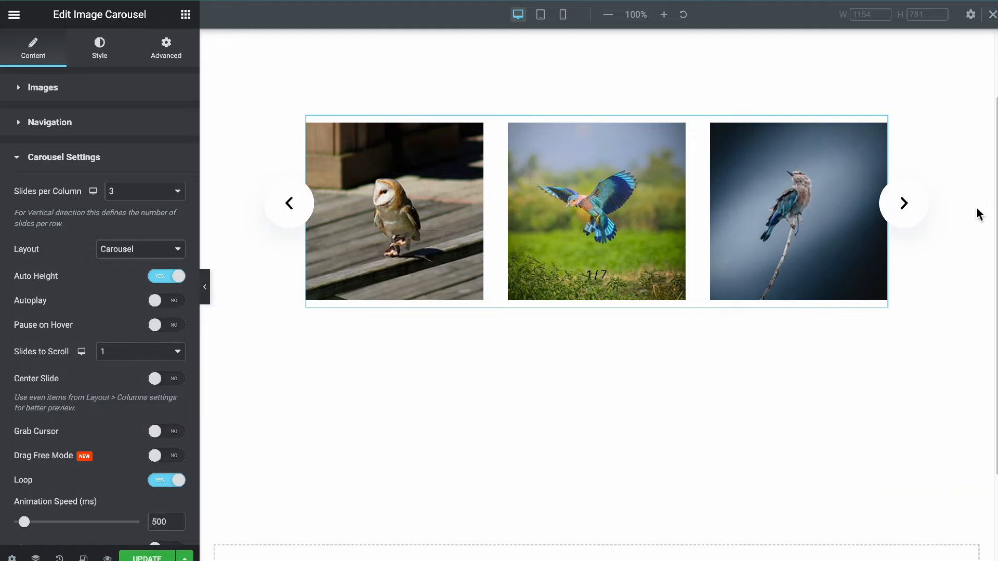
left_click(907, 212)
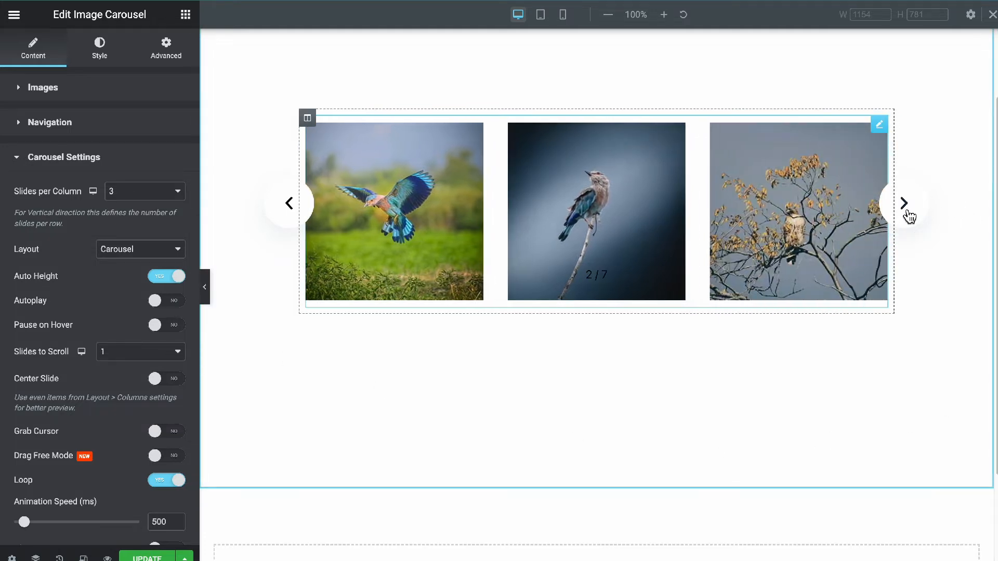
left_click(907, 213)
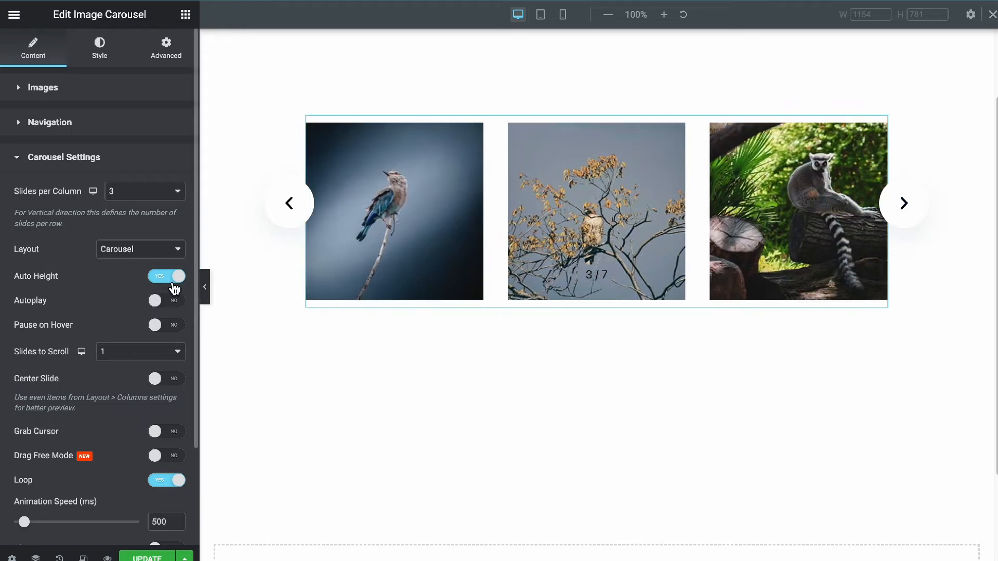
Turn off Auto Height, enable Grab Cursor, and test the cursor on the carousel images.
left_click(174, 284)
scroll(60, 321, "down", 4)
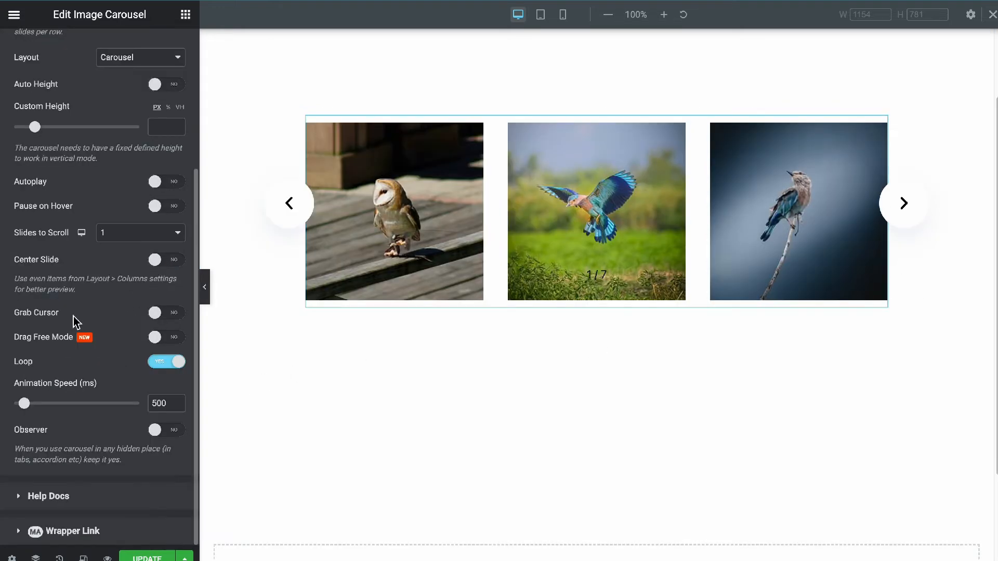
left_click(167, 314)
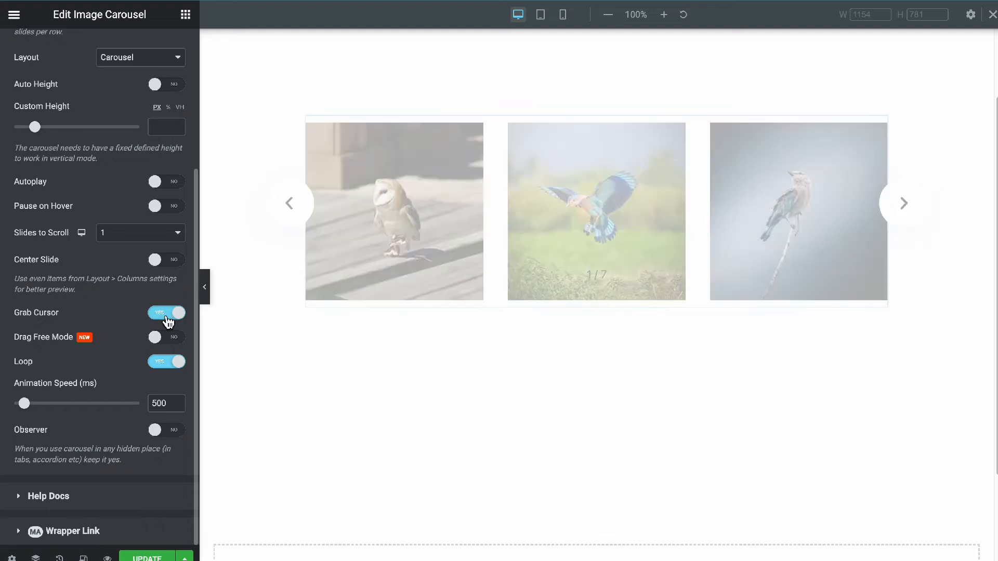
left_click_drag(805, 223, 855, 221)
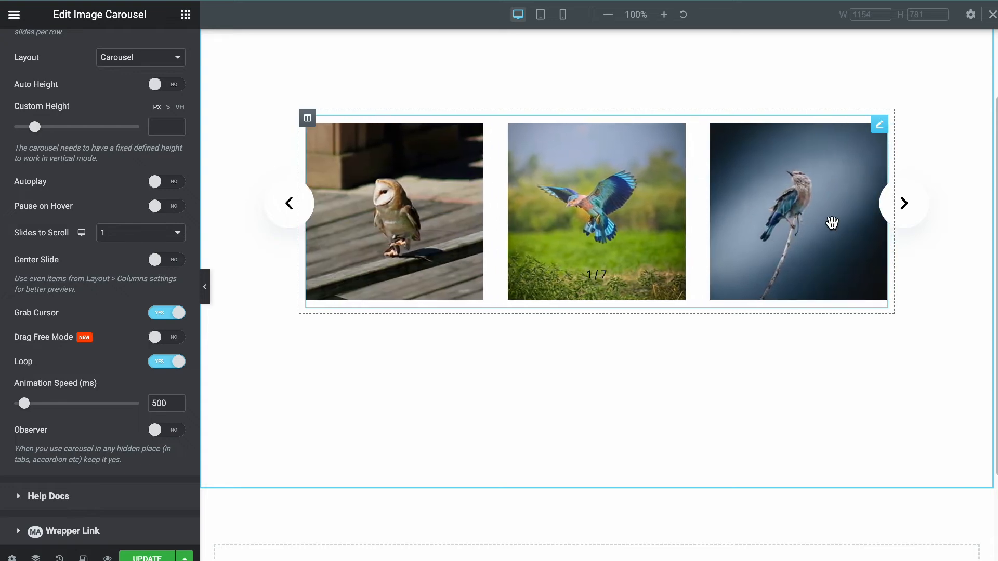
Enable Drag Free Mode and test it by swiping through the carousel slides.
left_click(151, 339)
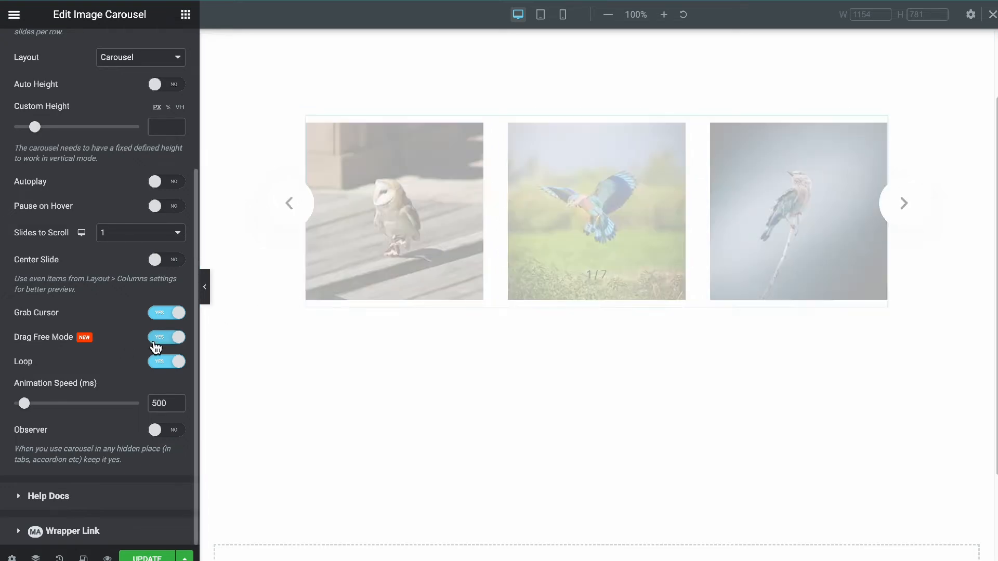
left_click_drag(748, 226, 719, 226)
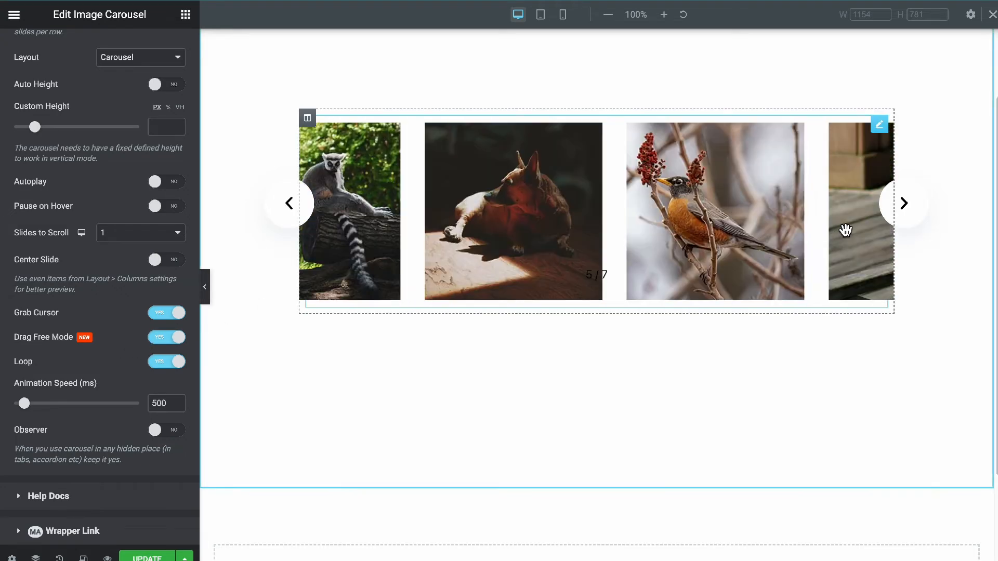
left_click_drag(845, 230, 528, 234)
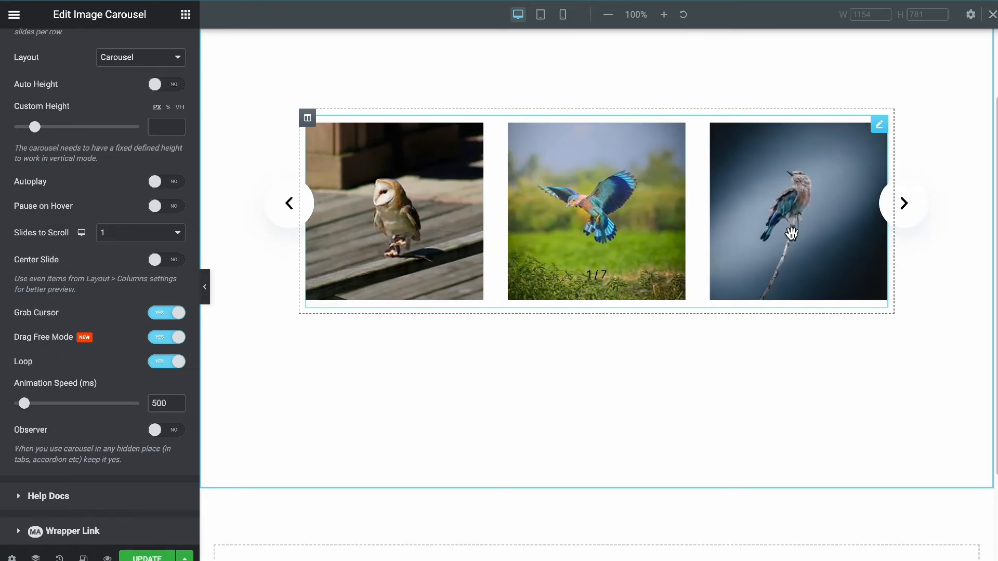
left_click_drag(795, 231, 546, 238)
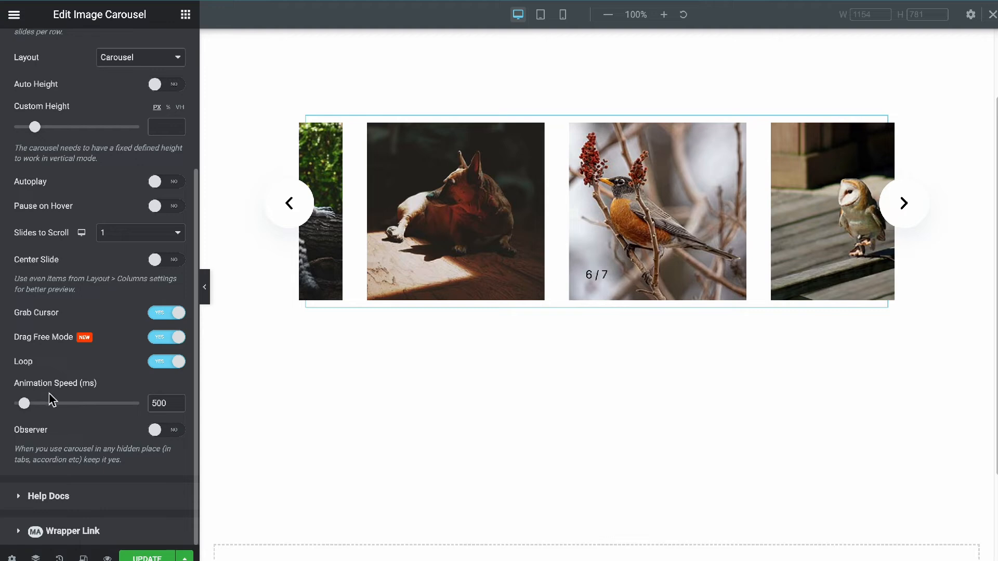
Give the carousel items a Solid border with a width of 2 px on all sides in their normal style.
scroll(120, 169, "up", 4)
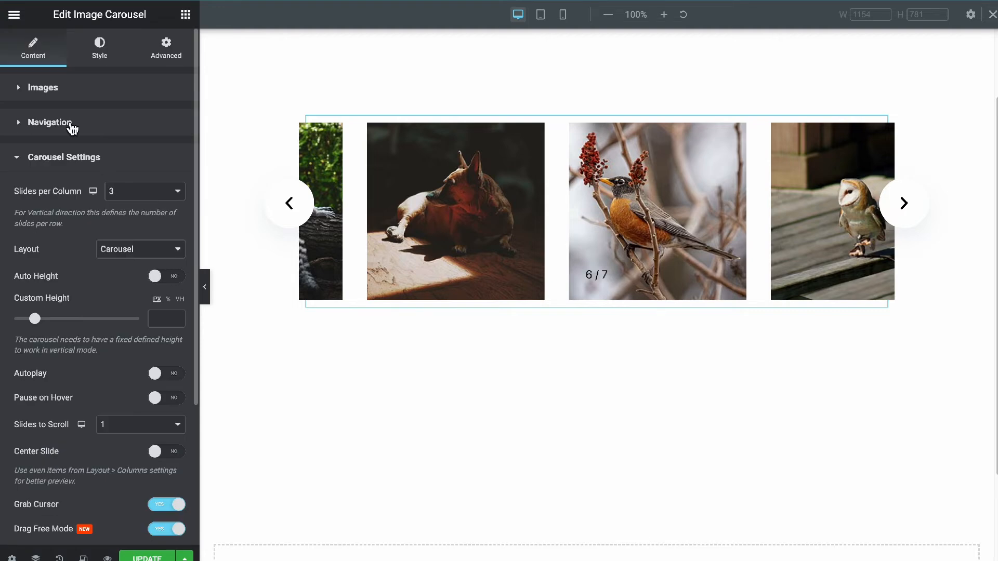
left_click(97, 49)
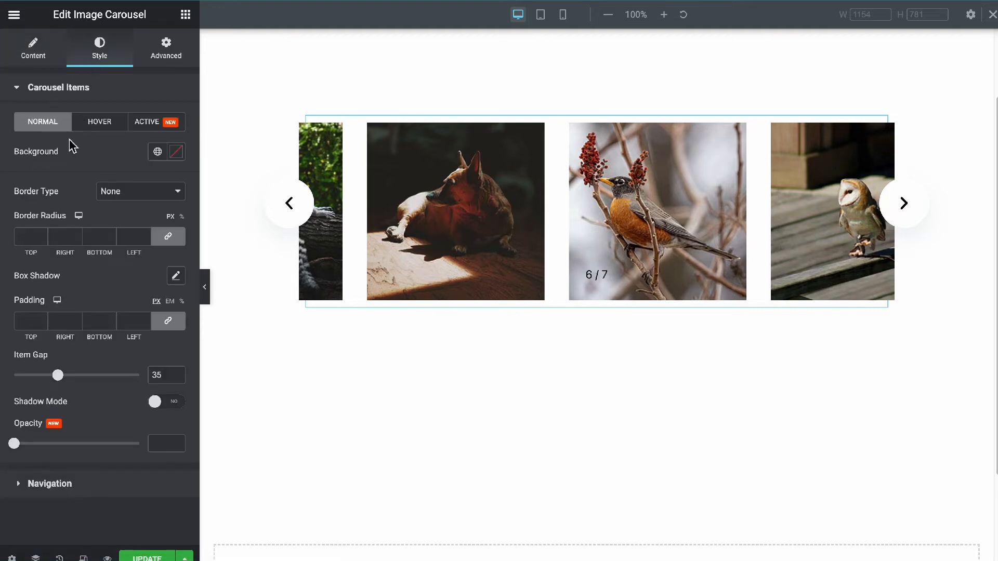
left_click(134, 197)
left_click(141, 207)
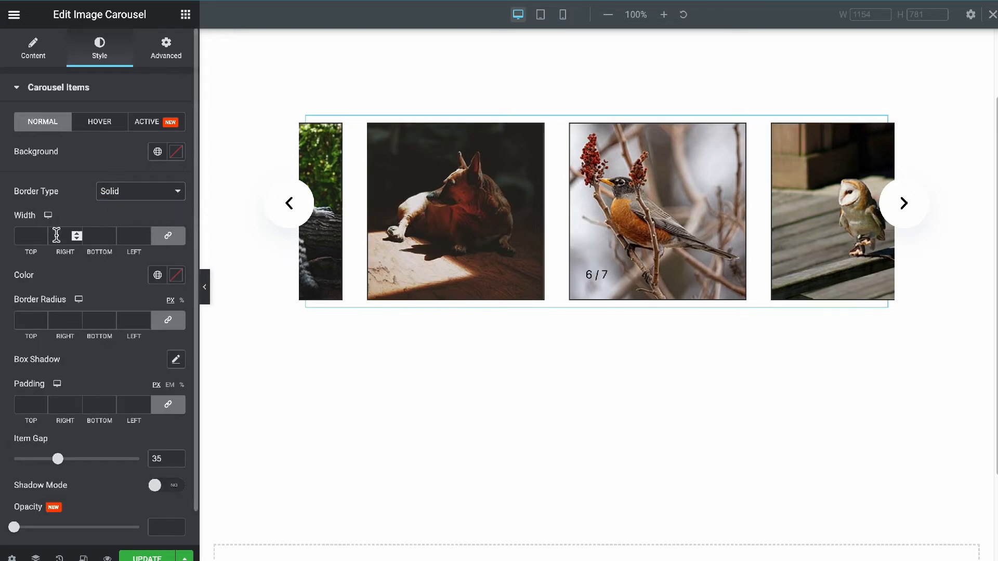
left_click(27, 238)
type("2")
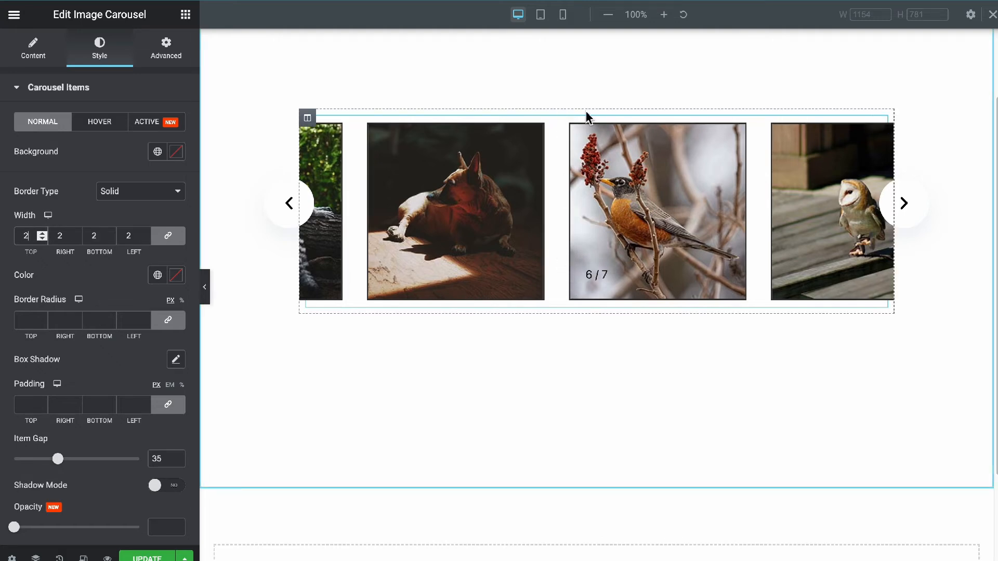
Set the carousel items' border color to a light red.
left_click(176, 275)
left_click_drag(189, 359, 272, 311)
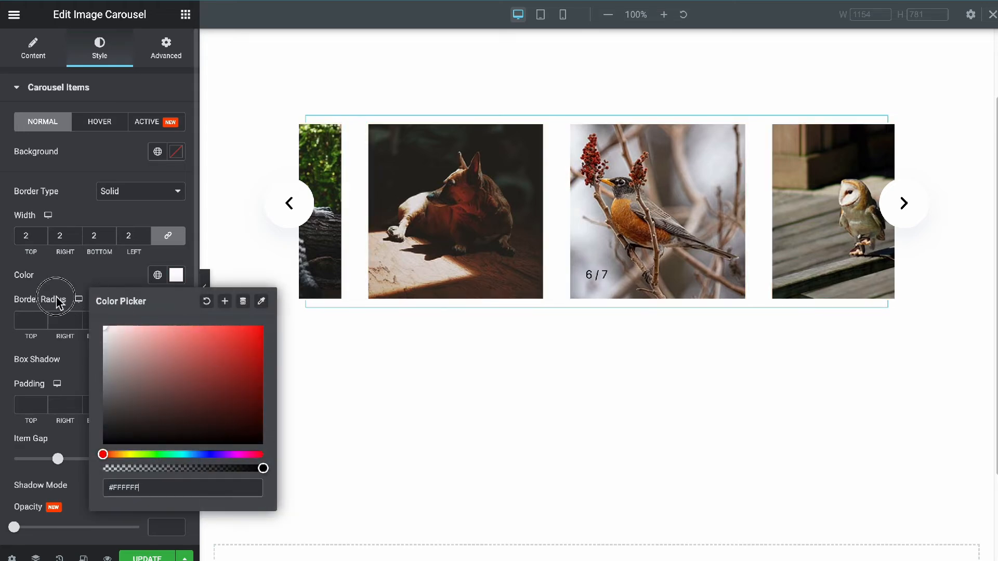
left_click_drag(148, 335, 211, 318)
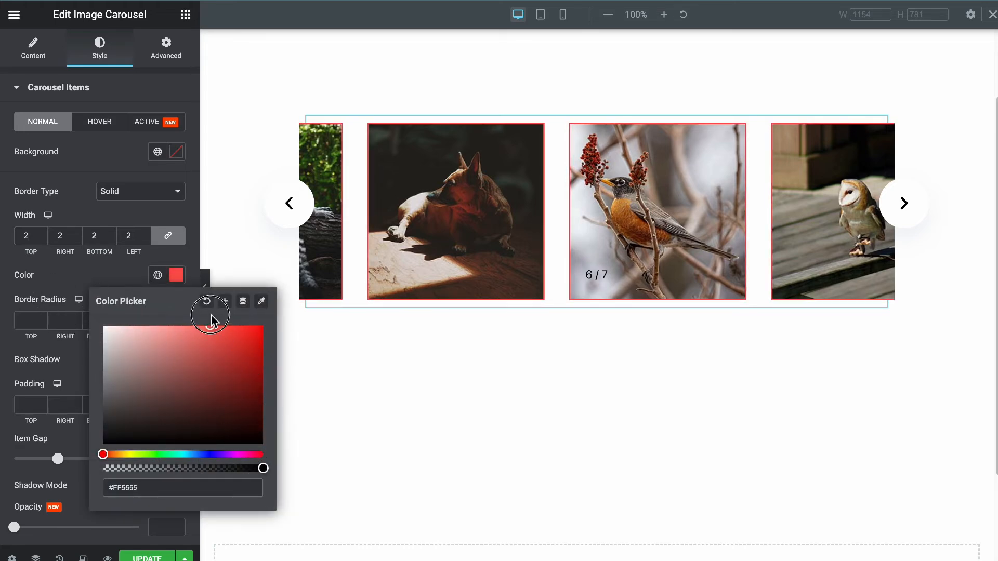
left_click(70, 268)
Set the carousel items' border radius to 50 px and padding to 20 px on all sides.
scroll(36, 312, "down", 1)
left_click(27, 317)
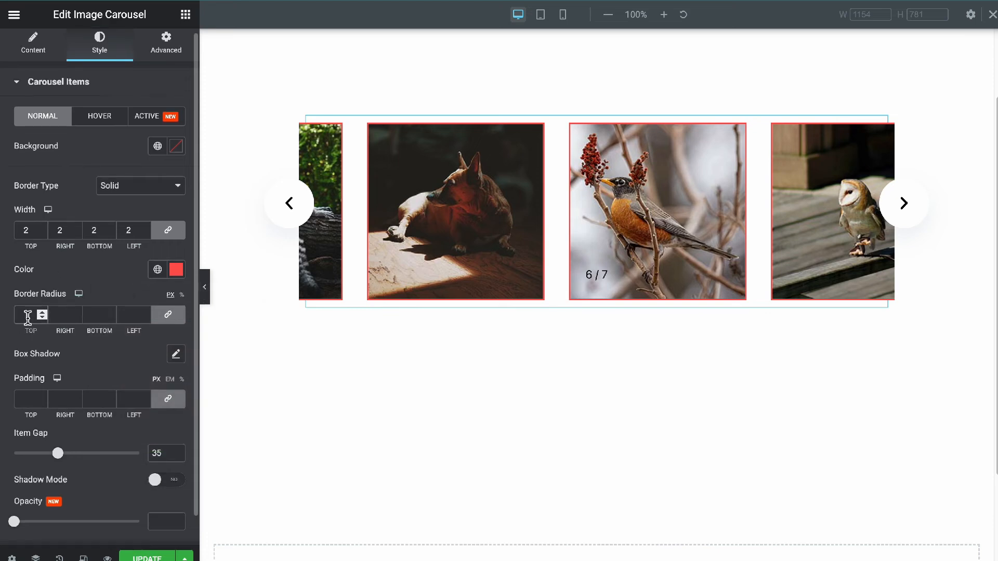
type("50")
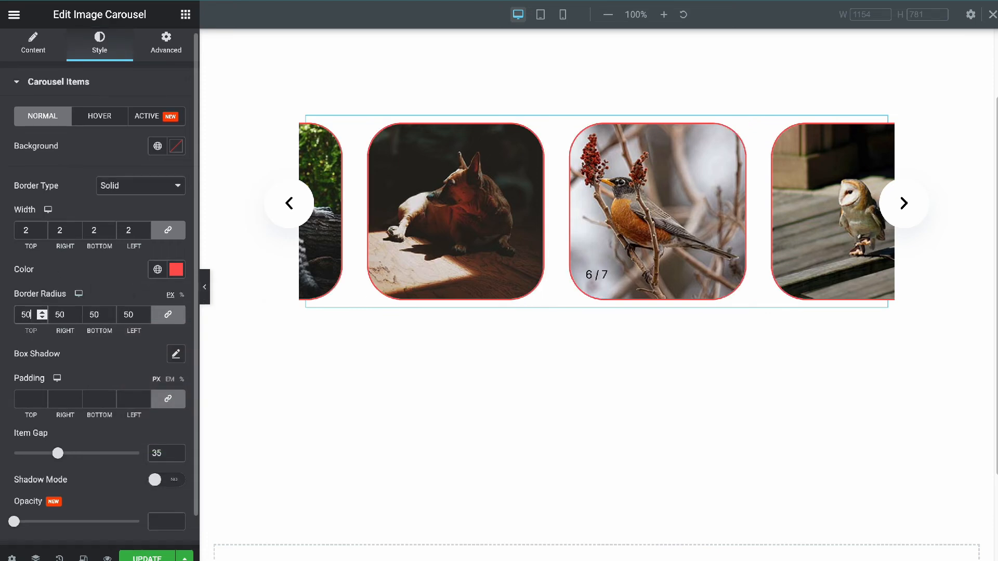
scroll(26, 368, "down", 1)
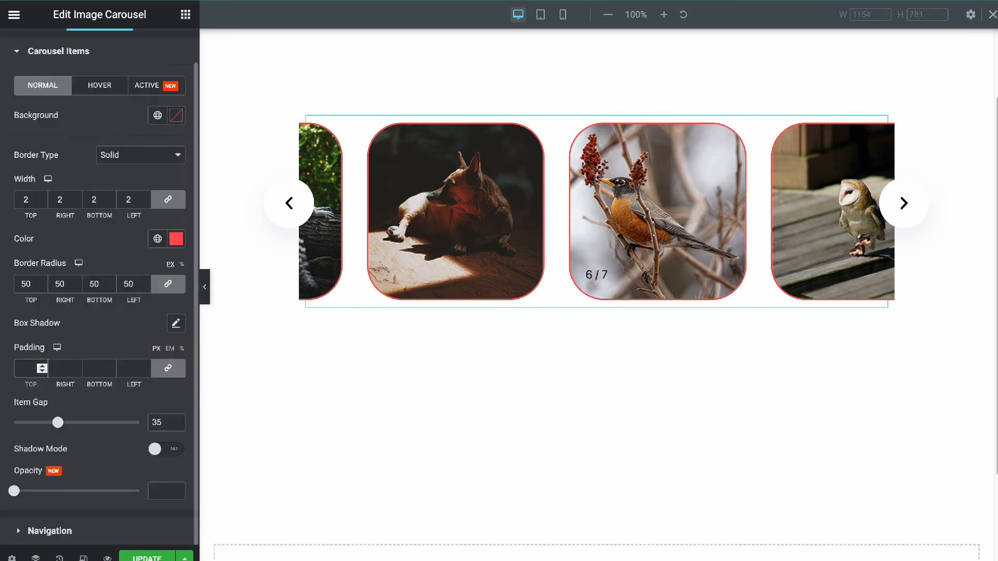
left_click(26, 368)
type("20")
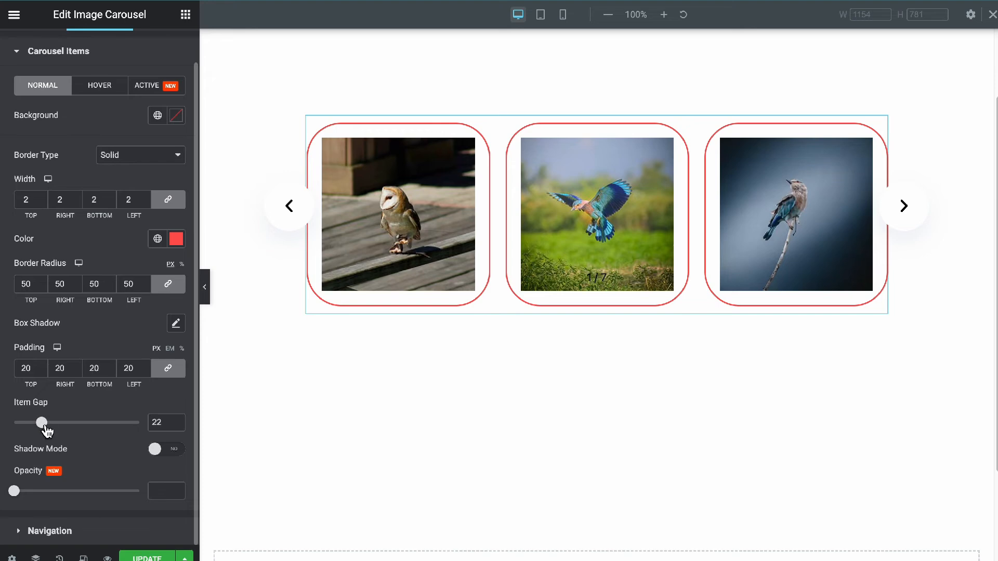
Set the gap between the carousel items to 24 and try out the opacity setting.
left_click_drag(46, 430, 26, 427)
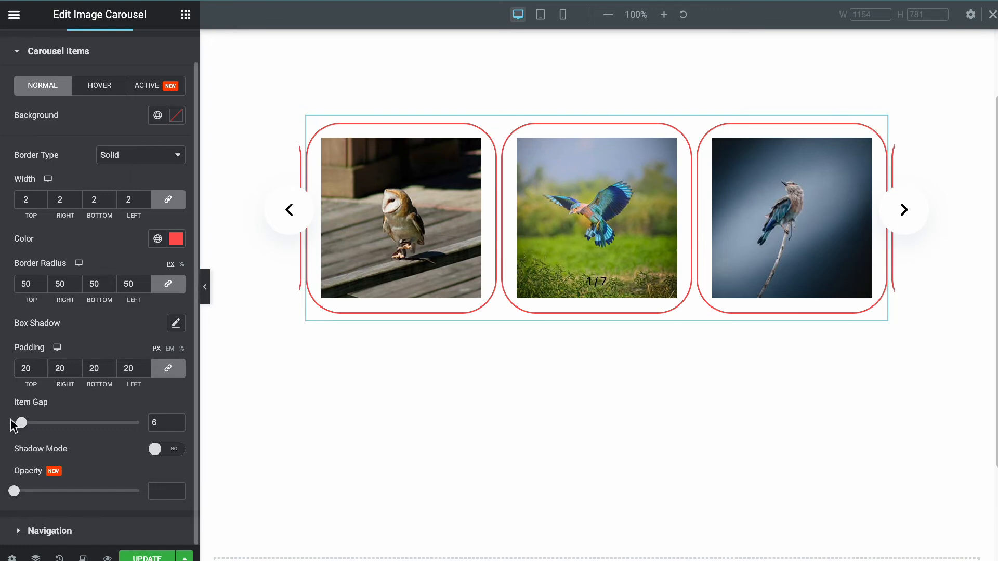
left_click_drag(21, 422, 46, 424)
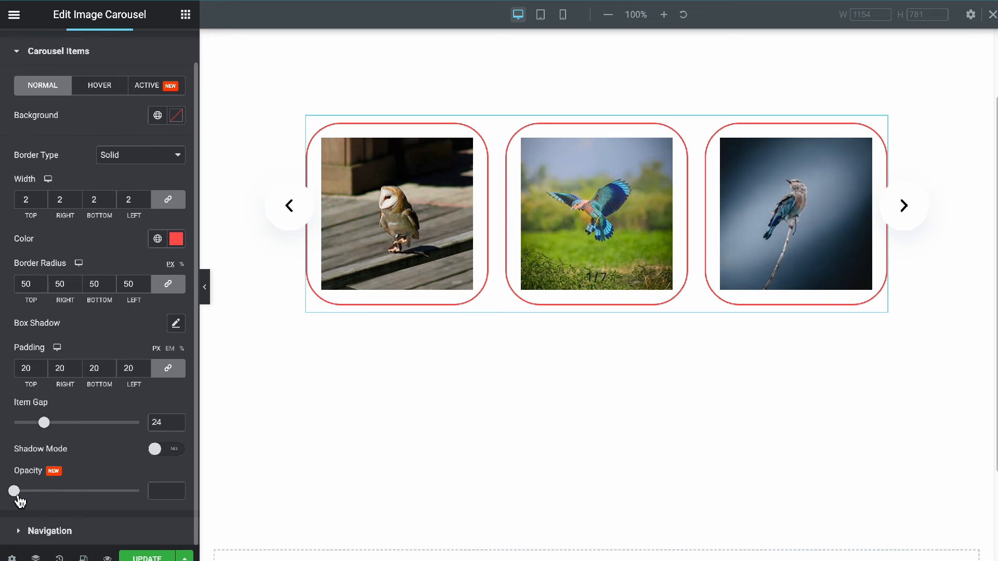
left_click(17, 494)
left_click_drag(21, 500, 72, 501)
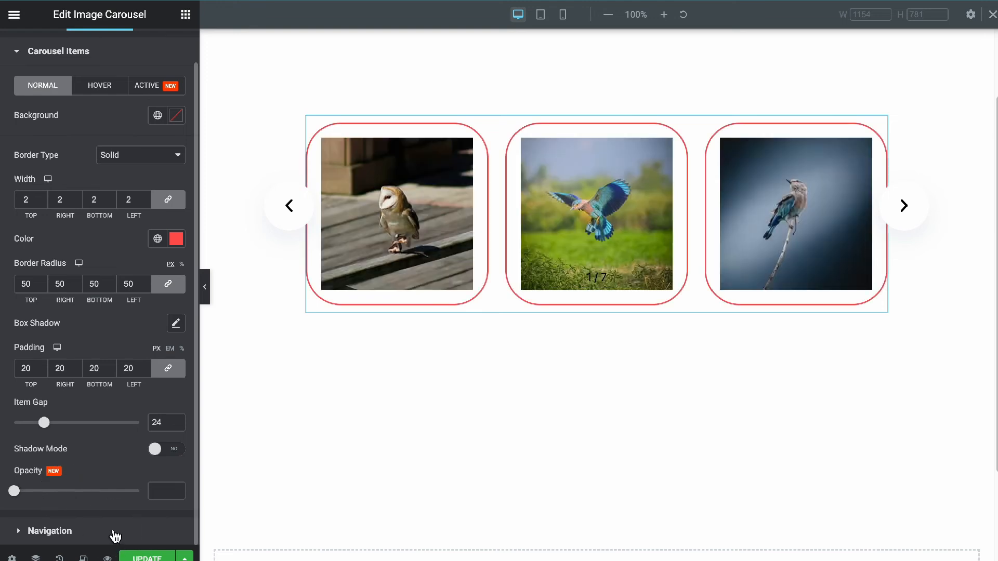
In the navigation styling, set the normal color of the carousel arrows to white (#FFFFFF).
left_click(113, 531)
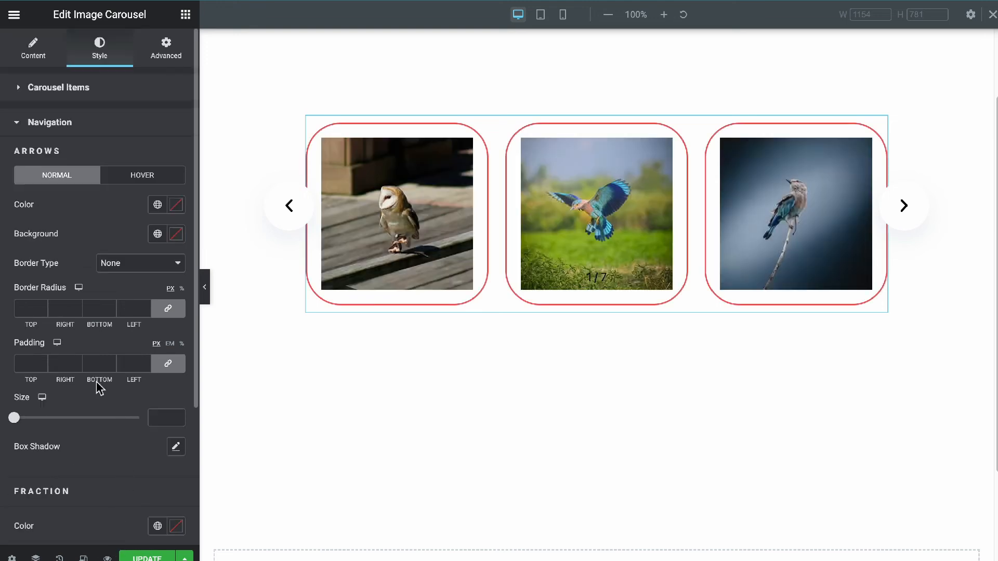
scroll(140, 229, "down", 3)
scroll(141, 224, "up", 1)
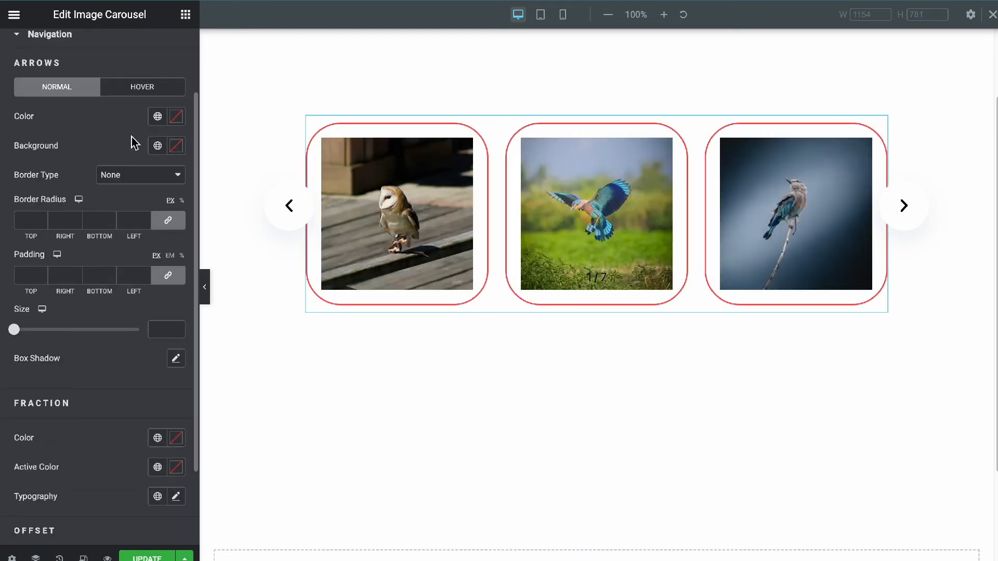
left_click(177, 120)
left_click_drag(155, 169, 62, 146)
left_click(73, 133)
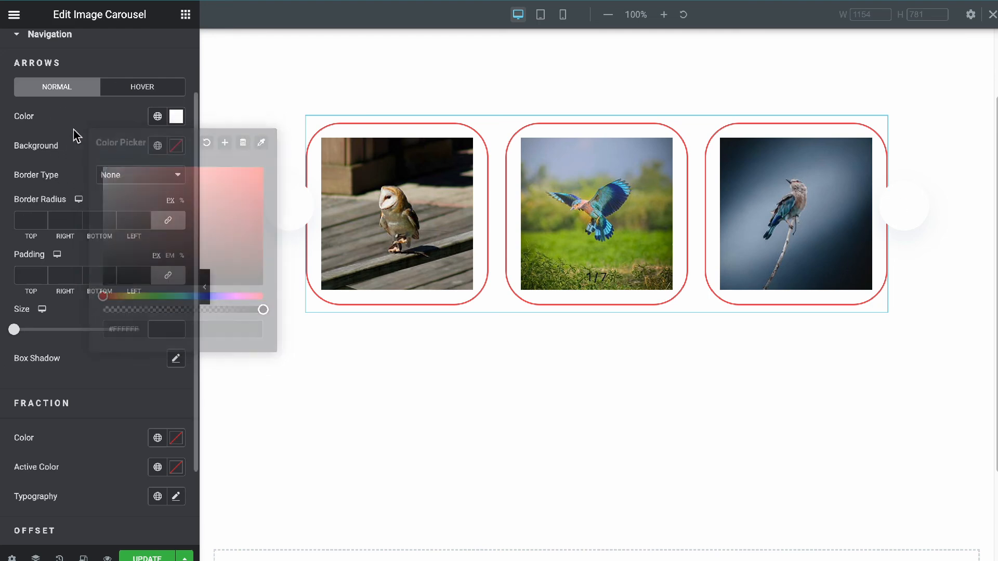
Give the navigation arrows a black background in their normal state.
left_click(176, 146)
left_click_drag(160, 211, 103, 311)
left_click(107, 143)
Set the navigation arrows' hover color to bright red.
left_click(127, 92)
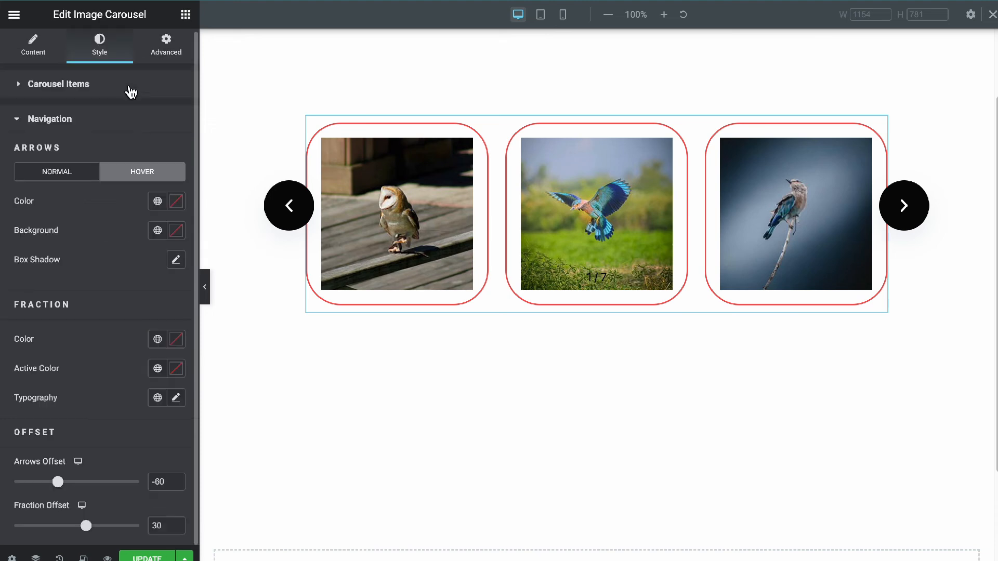
left_click(176, 201)
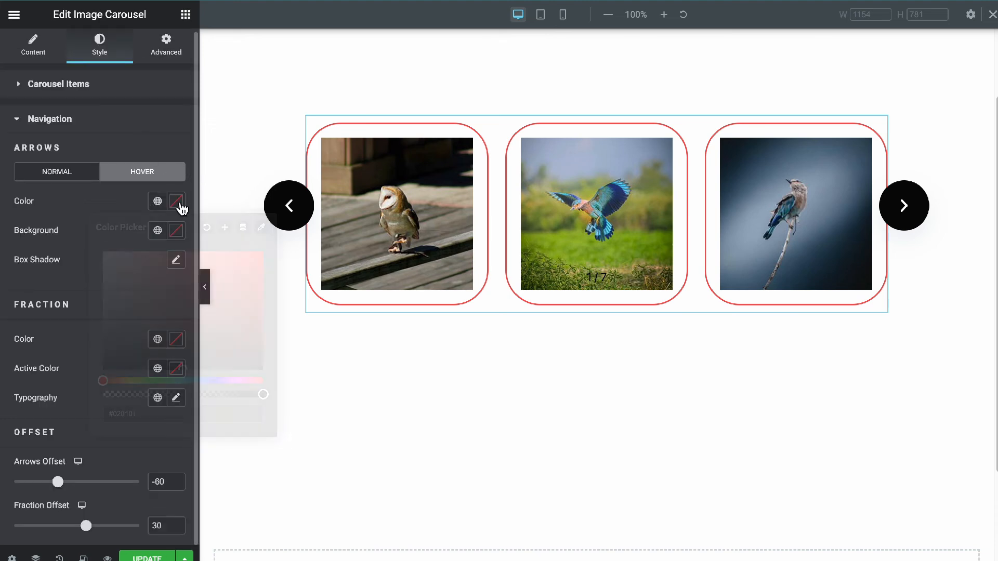
left_click_drag(251, 322, 256, 262)
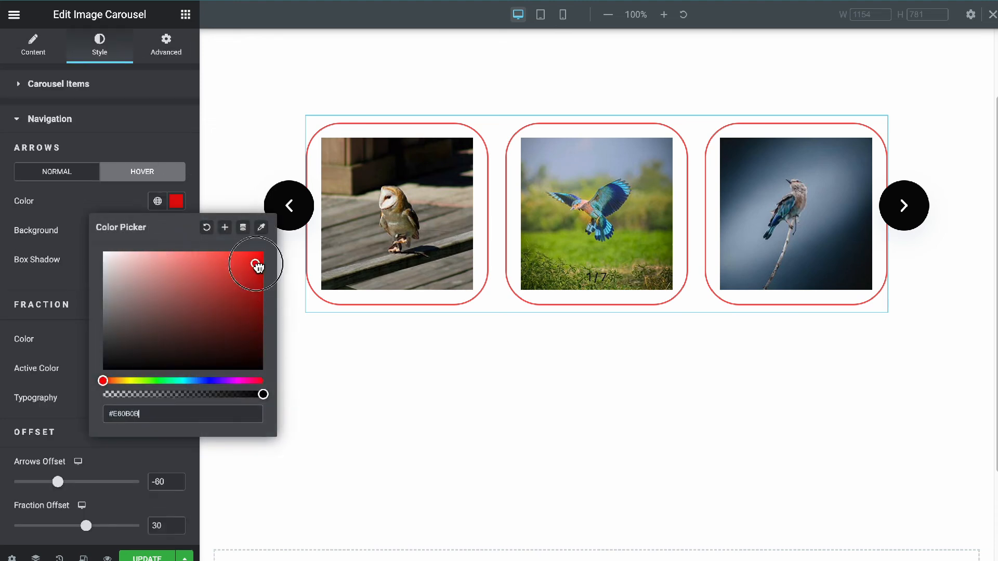
left_click(112, 205)
Set the navigation arrows' hover background to light blue.
left_click(176, 230)
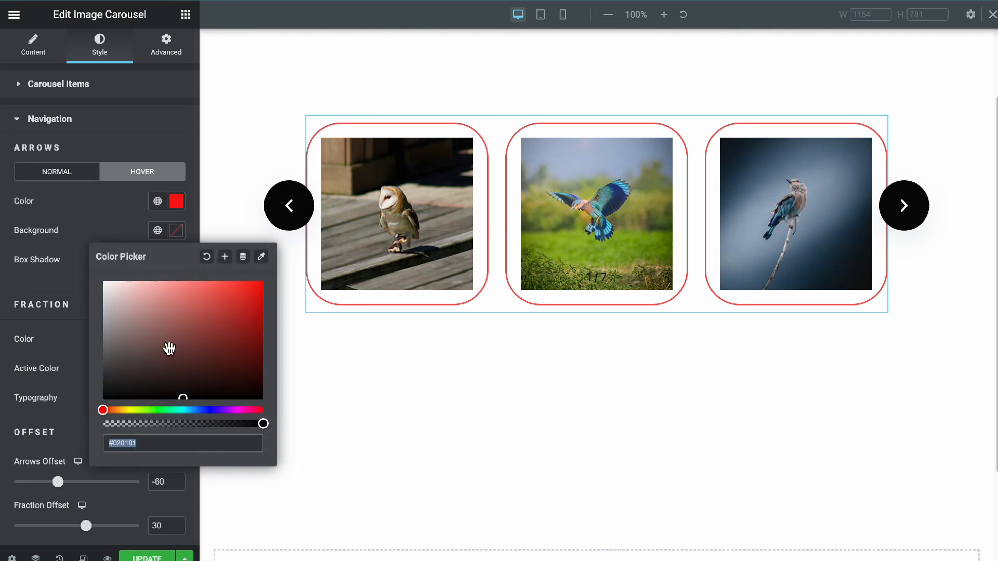
left_click_drag(209, 409, 196, 409)
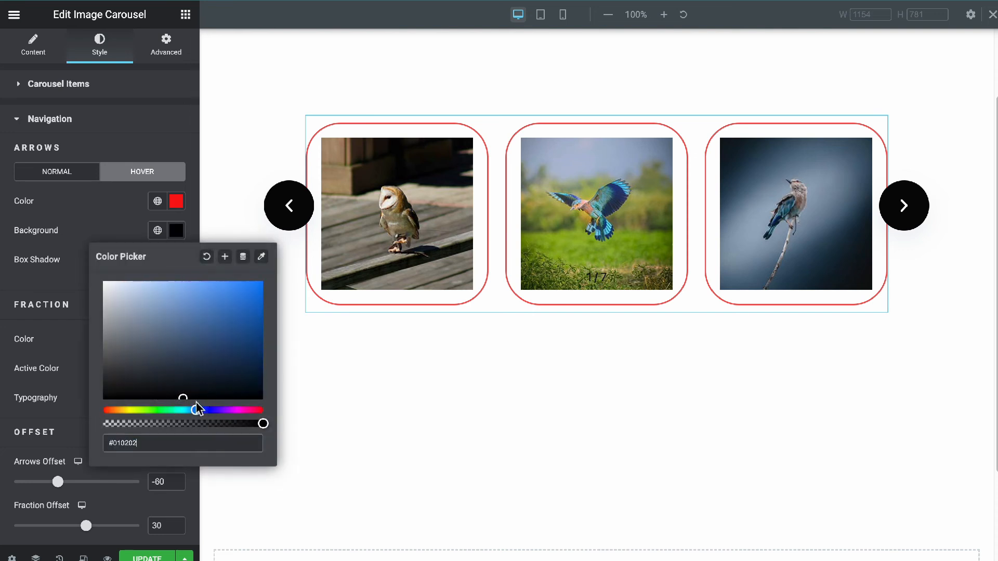
left_click_drag(202, 295, 194, 273)
left_click(105, 212)
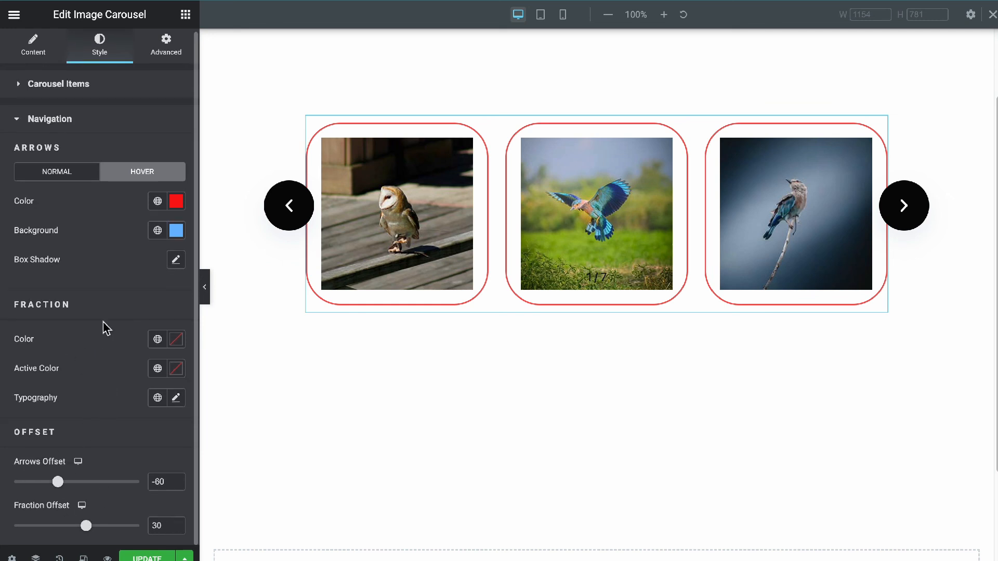
scroll(107, 328, "up", 1)
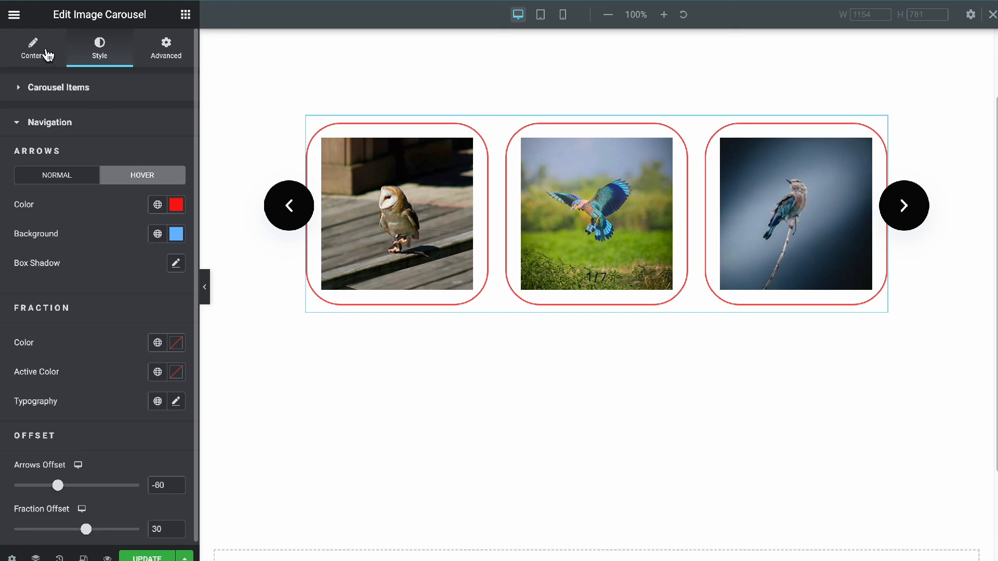